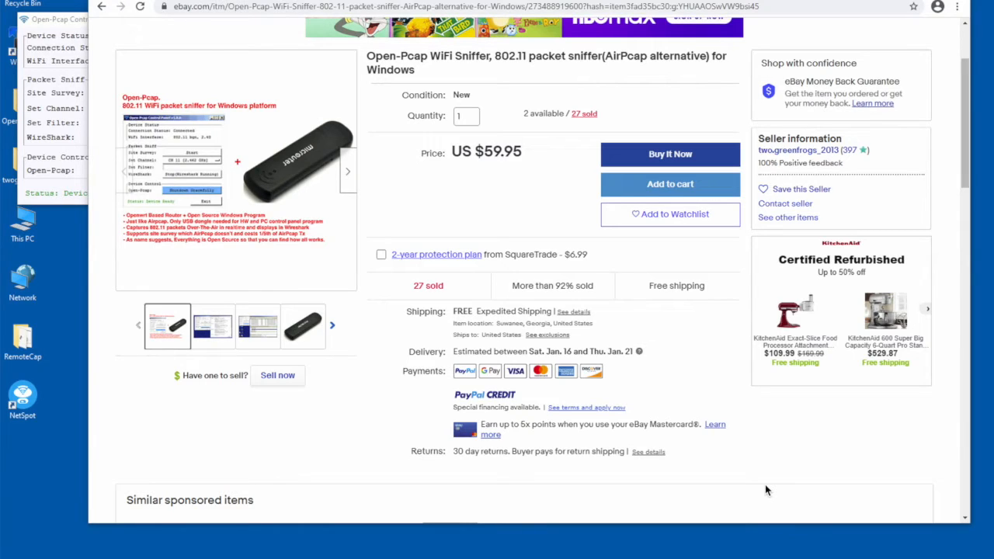
- Run a WiFi site survey from the Open-Pcap Control Panel, check the first network's ESSID and channel, and close the results
left_click(50, 121)
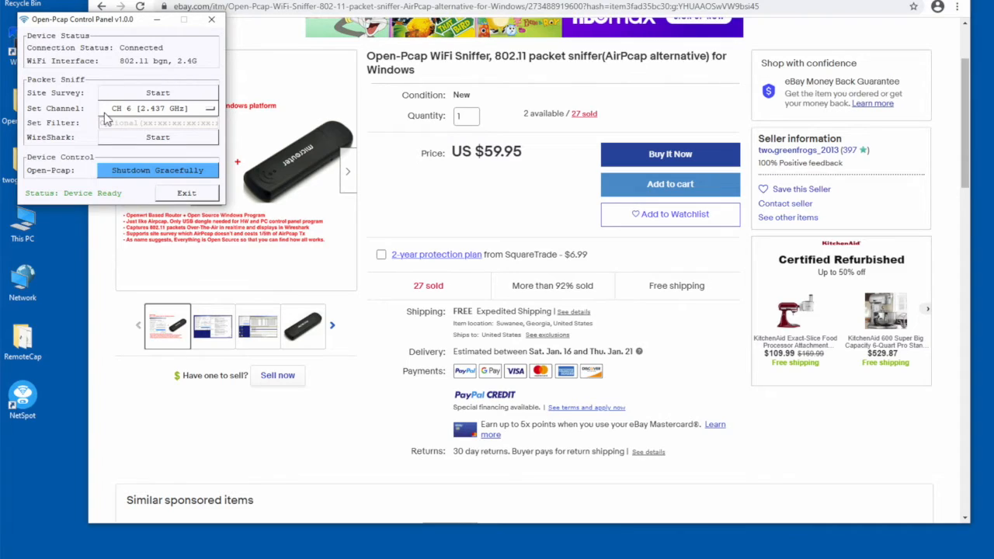
left_click(153, 97)
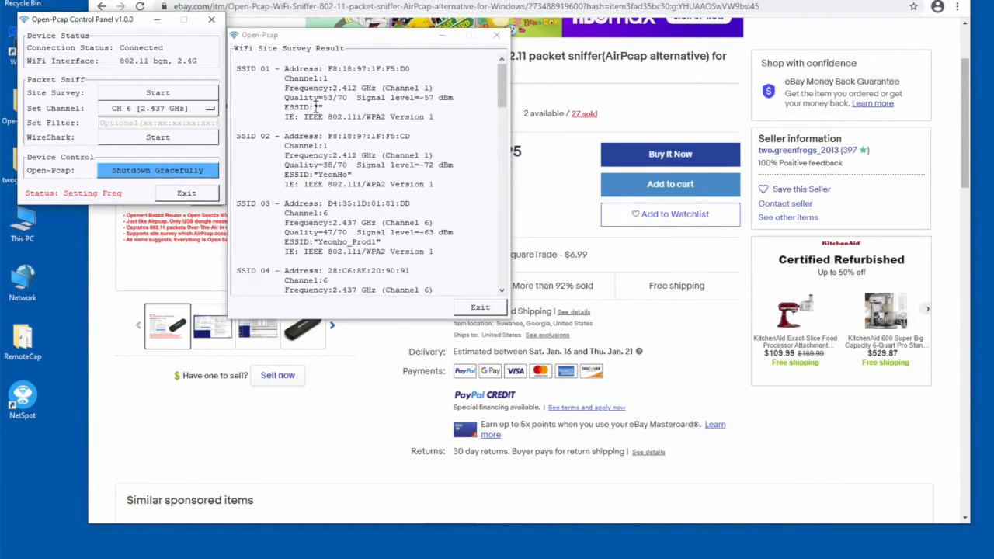
double_click(317, 107)
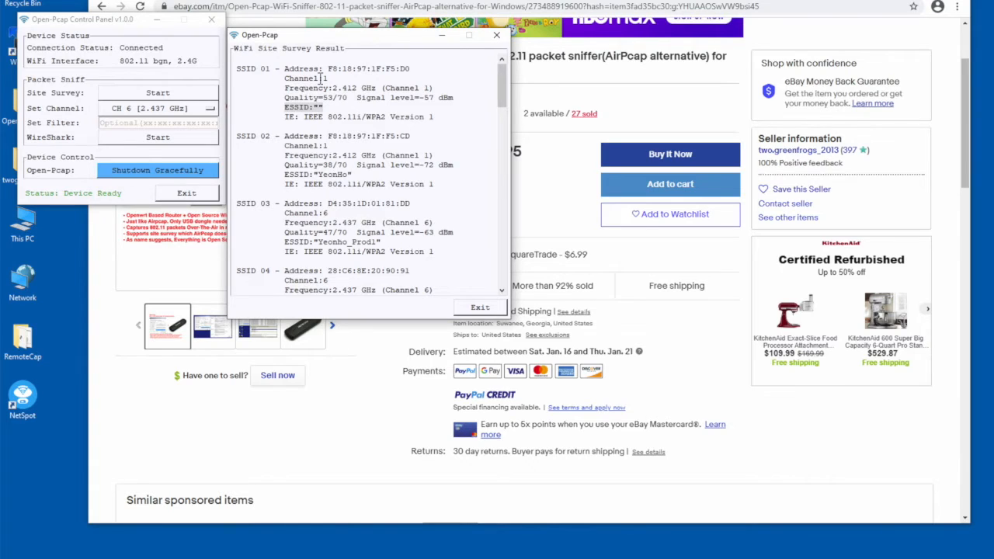
triple_click(320, 77)
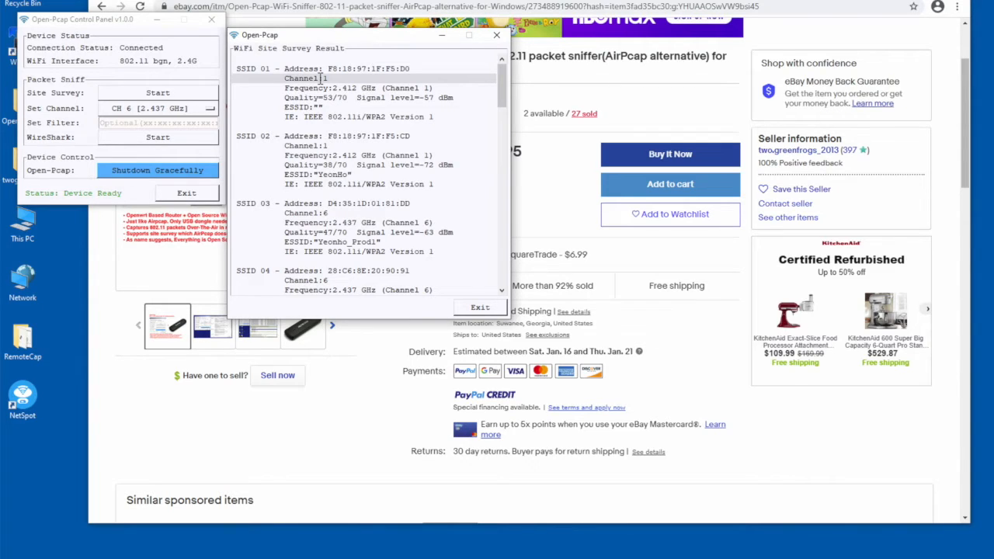
left_click(496, 35)
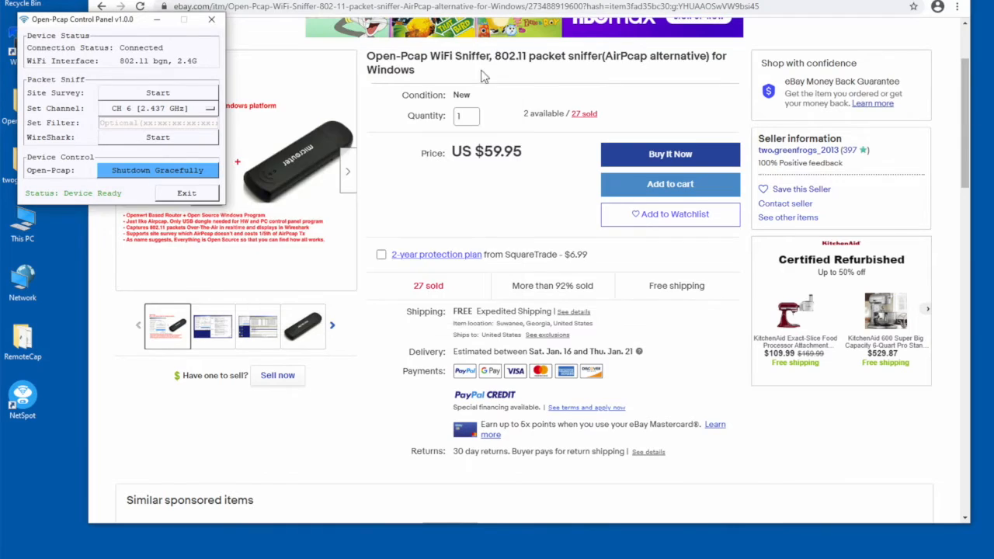
- Set the sniffing channel to CH 1 [2.412 GHz] and start the Wireshark capture
left_click(192, 113)
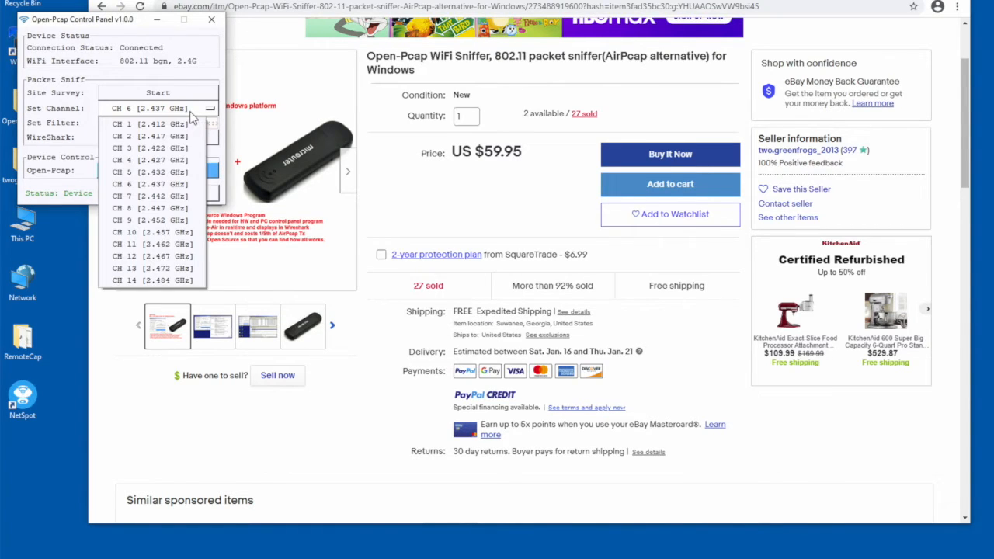
left_click(184, 126)
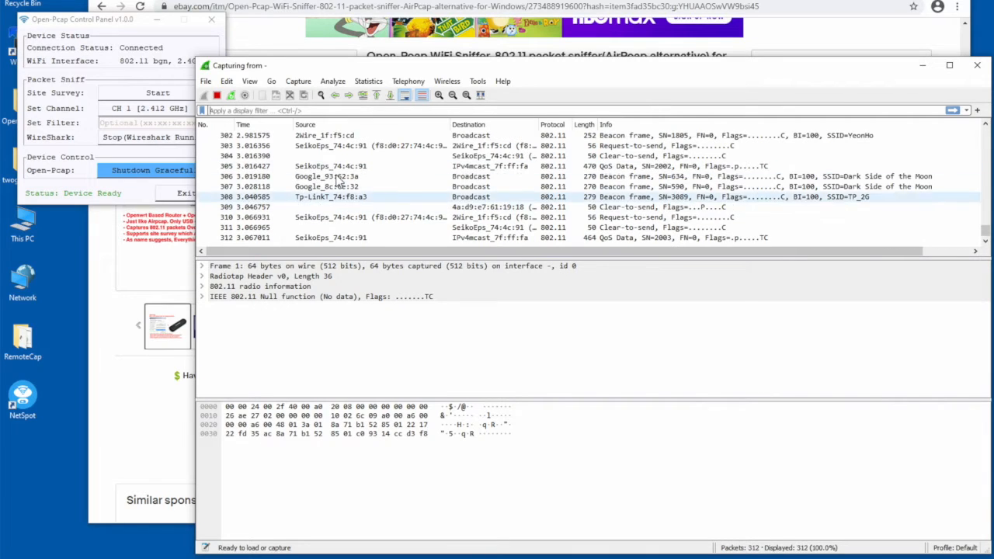
- Examine the channel in the 802.11 radio information of a captured beacon frame
left_click(339, 181)
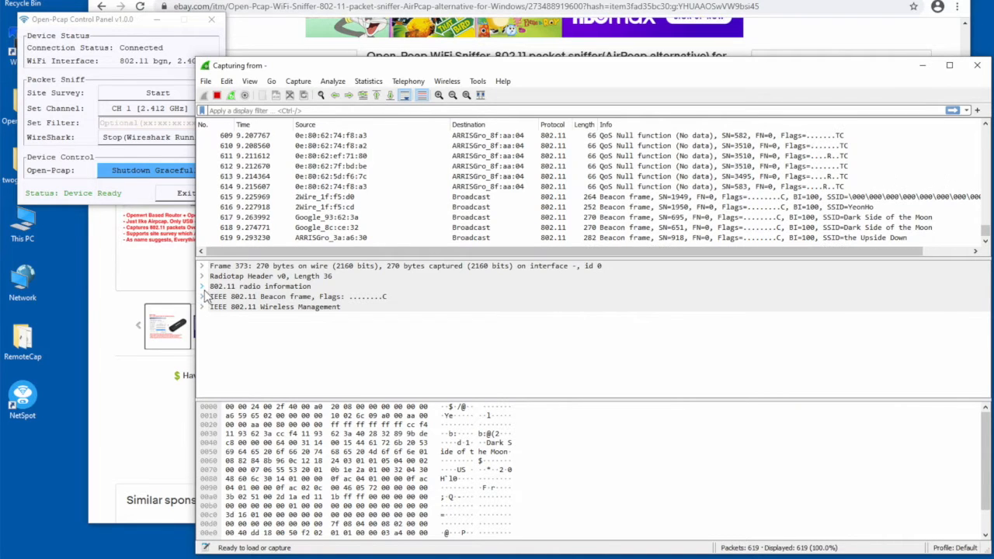
left_click(202, 286)
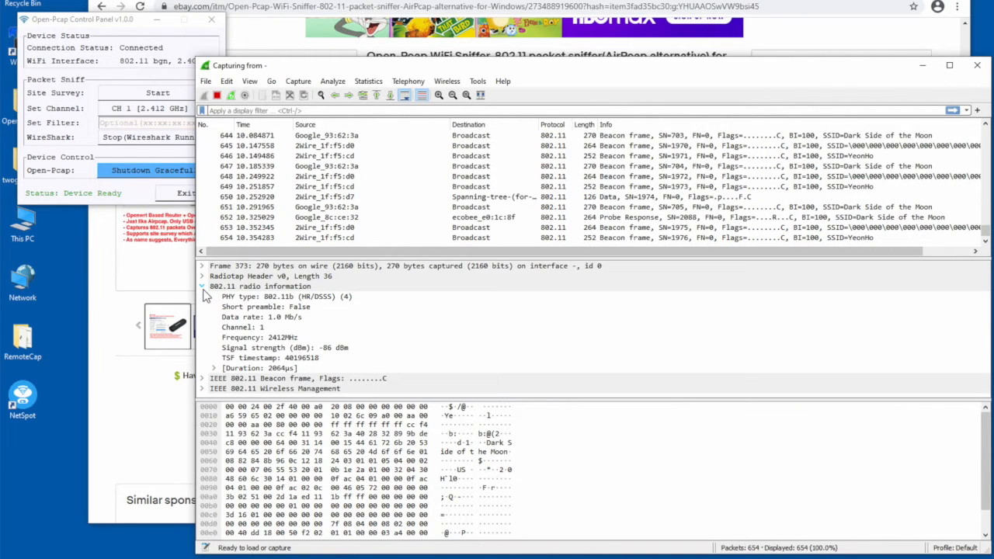
left_click(271, 329)
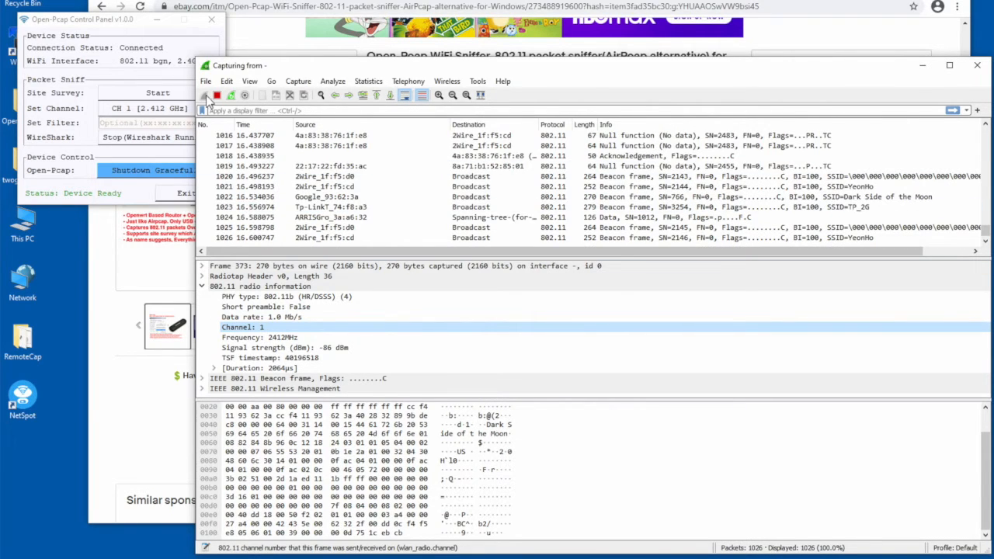
- Stop the running packet capture and quit Wireshark without saving the packets
left_click(217, 95)
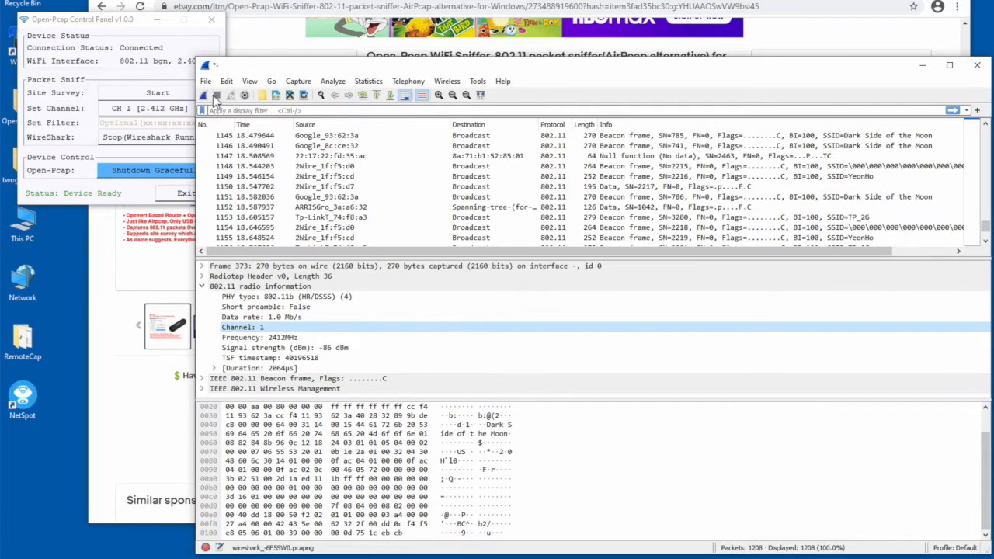
left_click(977, 65)
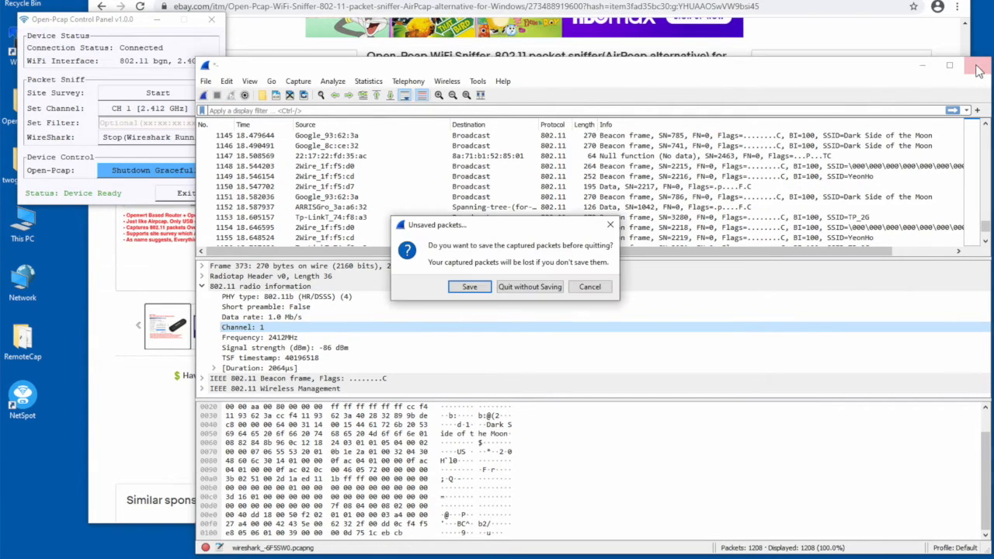
left_click(528, 286)
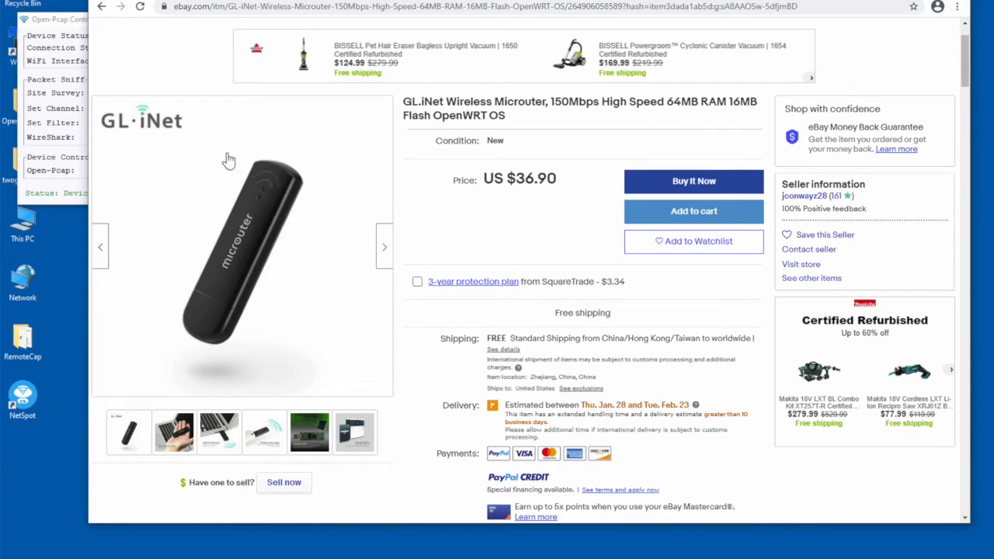
- View the download options of the OpenPcap GitHub repository and locate the OpenPcap-master folder on the desktop
mouse_move(251, 284)
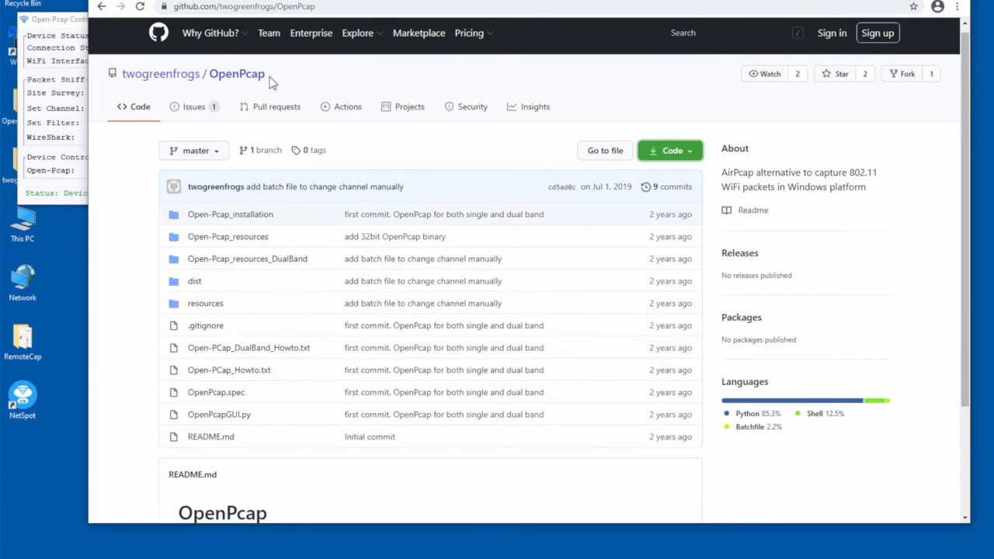
left_click(690, 154)
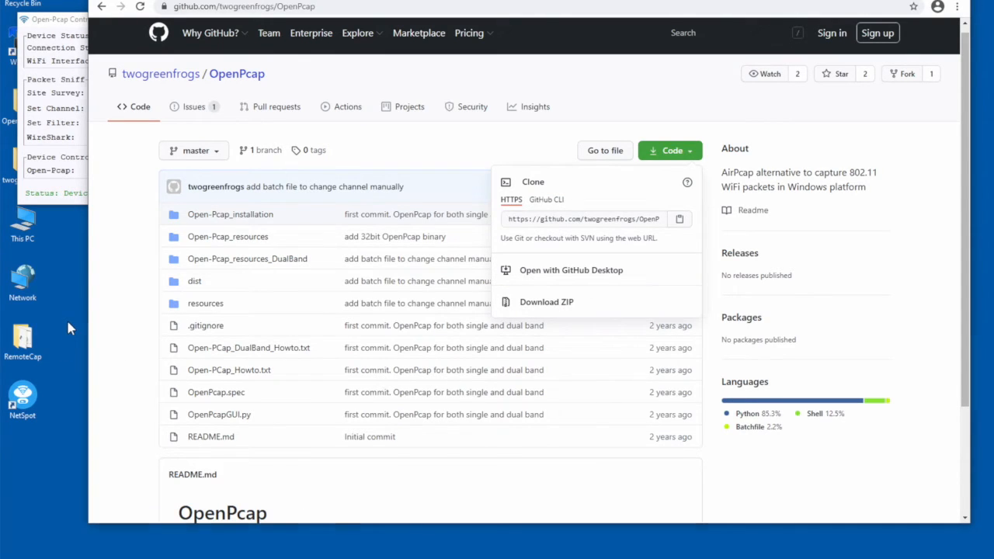
left_click_drag(48, 21, 80, 13)
left_click(22, 105)
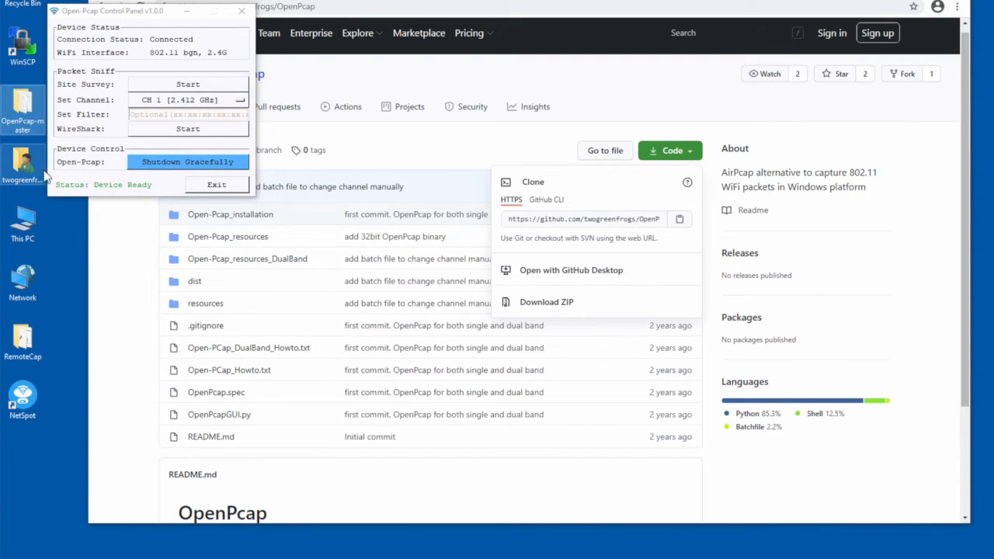
left_click(101, 281)
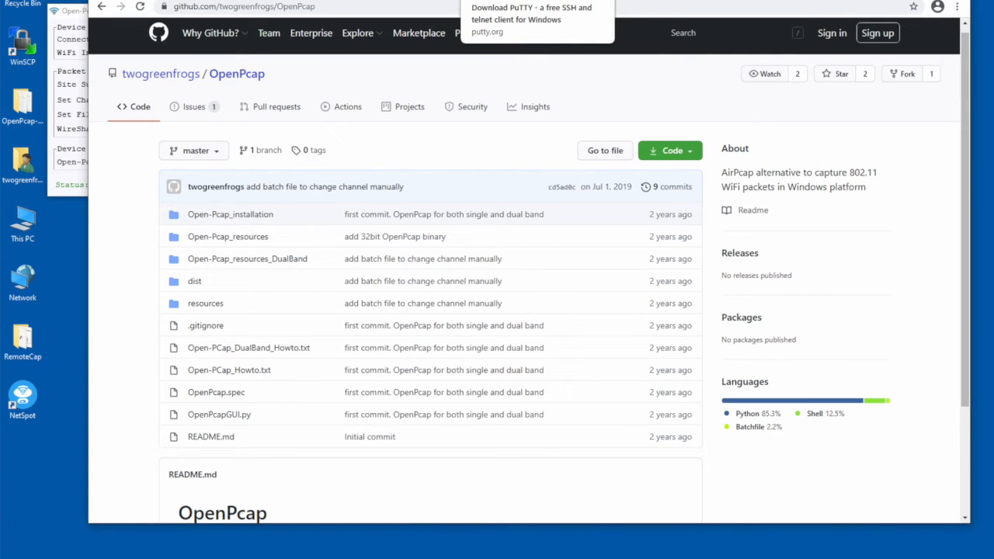
- Review the PuTTY and Wireshark download pages and check the Open-Pcap Control Panel alongside them
left_click(516, 1)
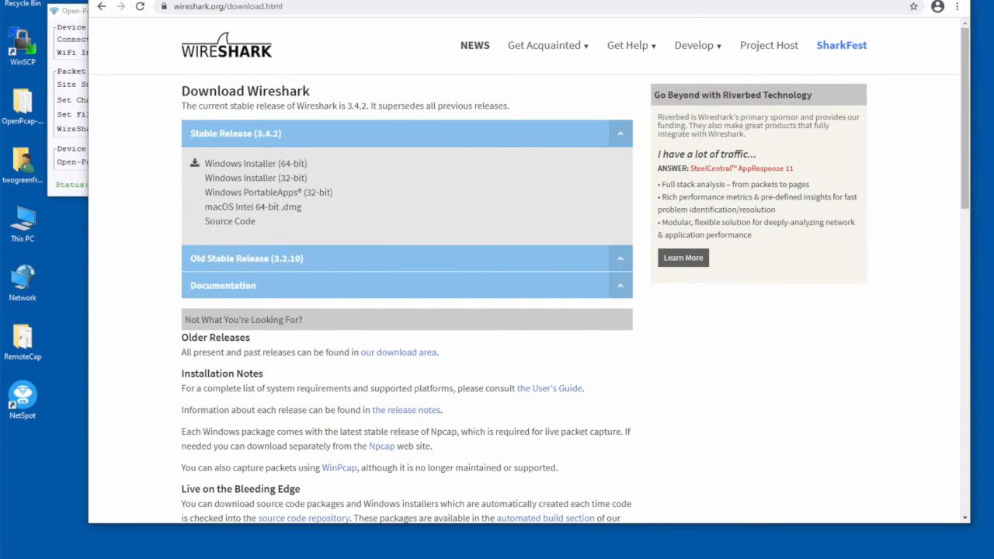
left_click(75, 132)
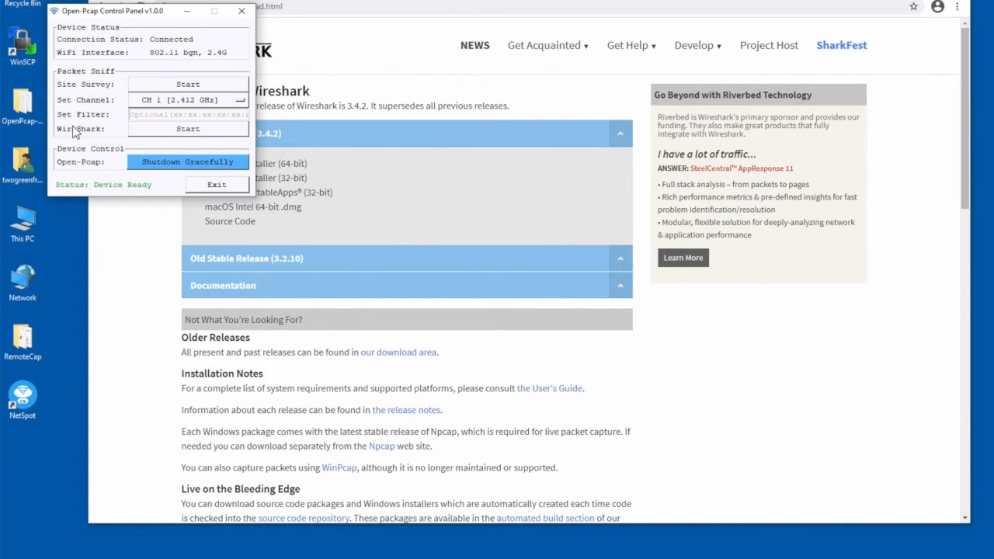
left_click(888, 302)
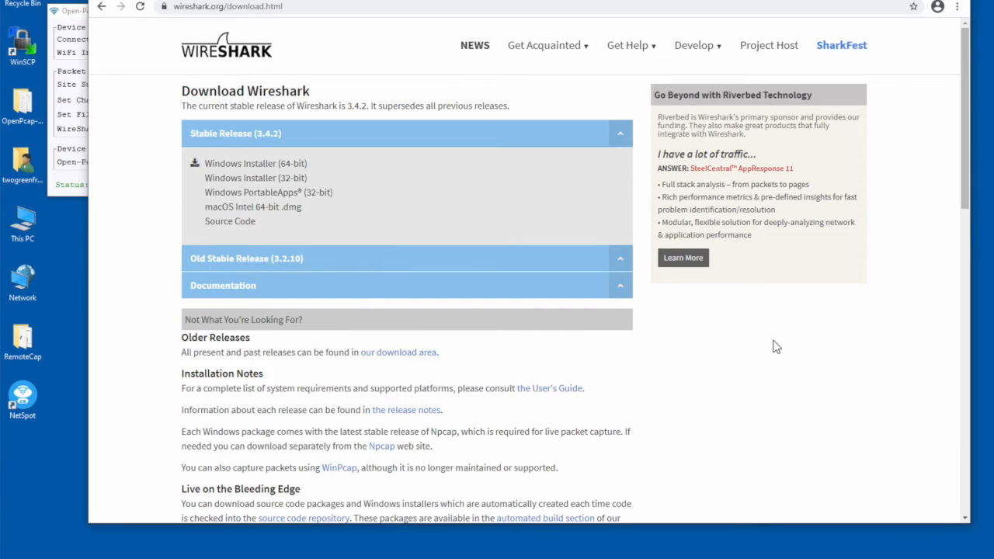
left_click(76, 135)
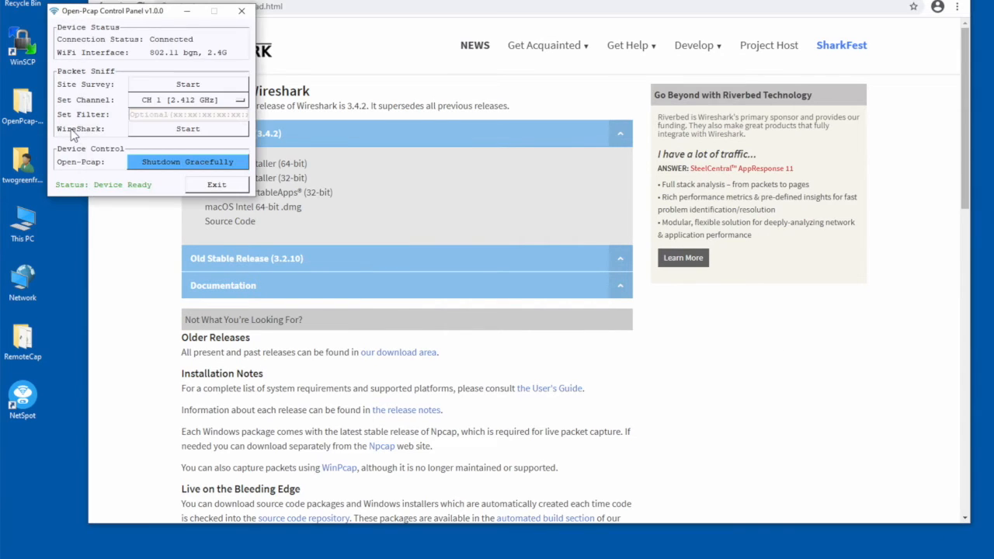
- Return to the GL.iNet Wireless Microrouter eBay listing and view the photo of the dongle plugged into a laptop
left_click(517, 173)
left_click(282, 0)
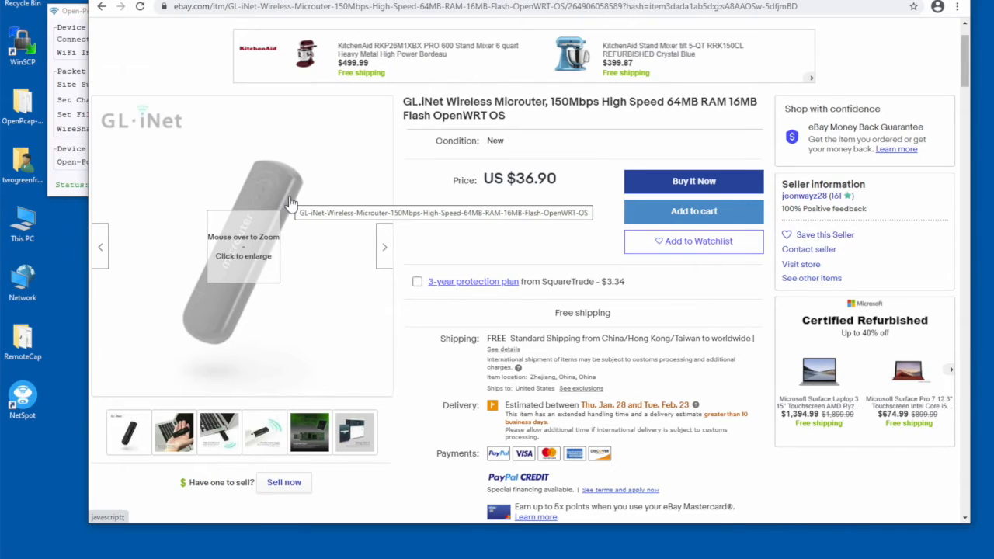
mouse_move(225, 437)
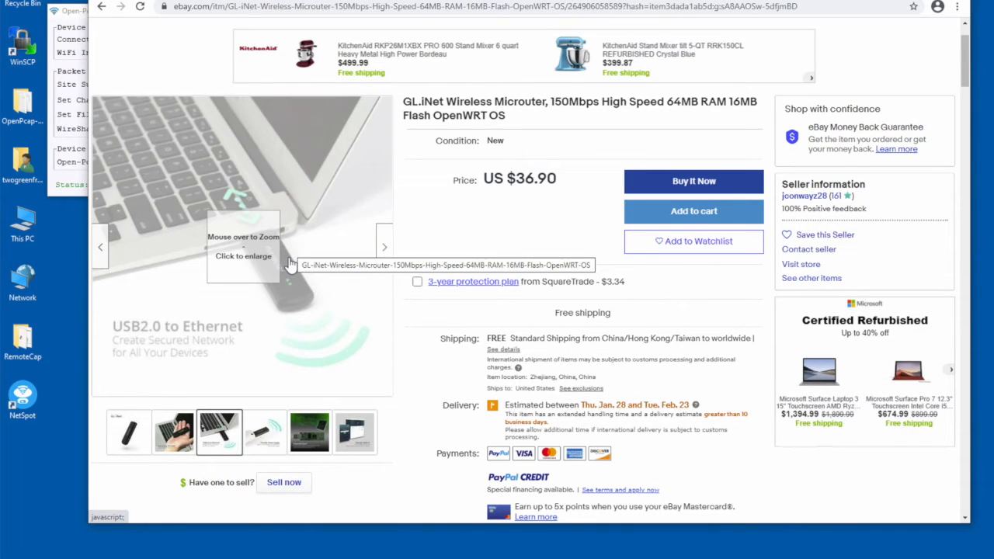
mouse_move(288, 271)
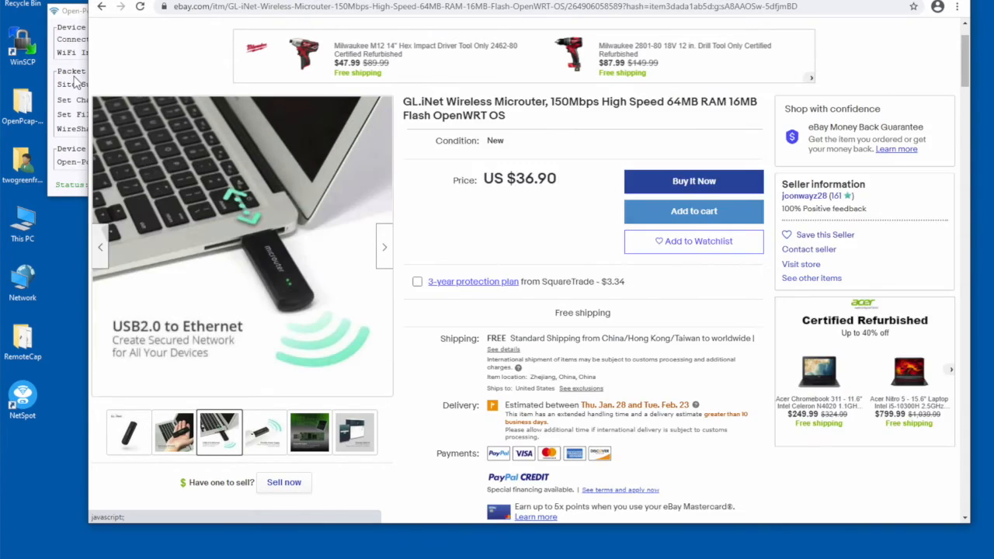
left_click(75, 81)
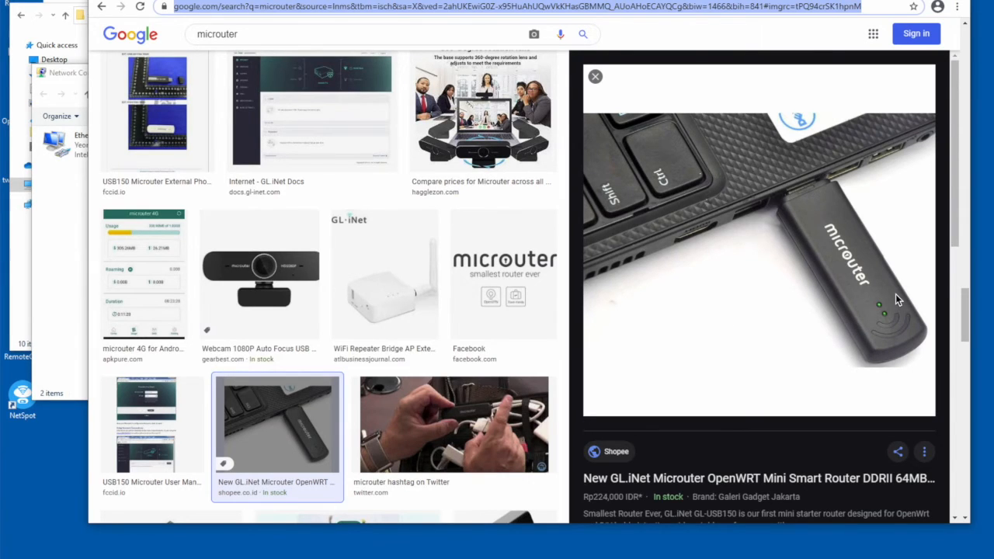
- Check the Realtek USB adapter, Ethernet 68, in the Network Connections window
left_click(67, 288)
left_click(216, 152)
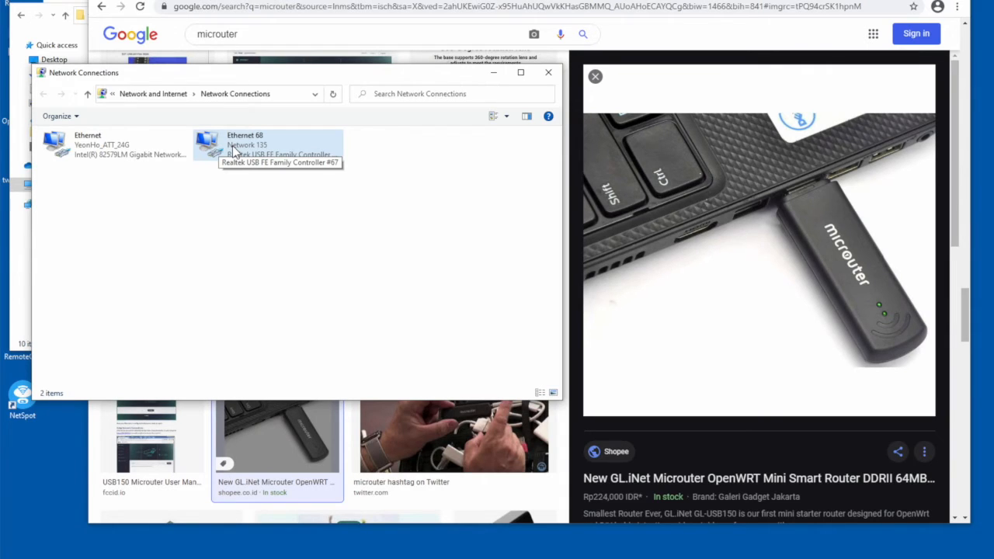
left_click(396, 180)
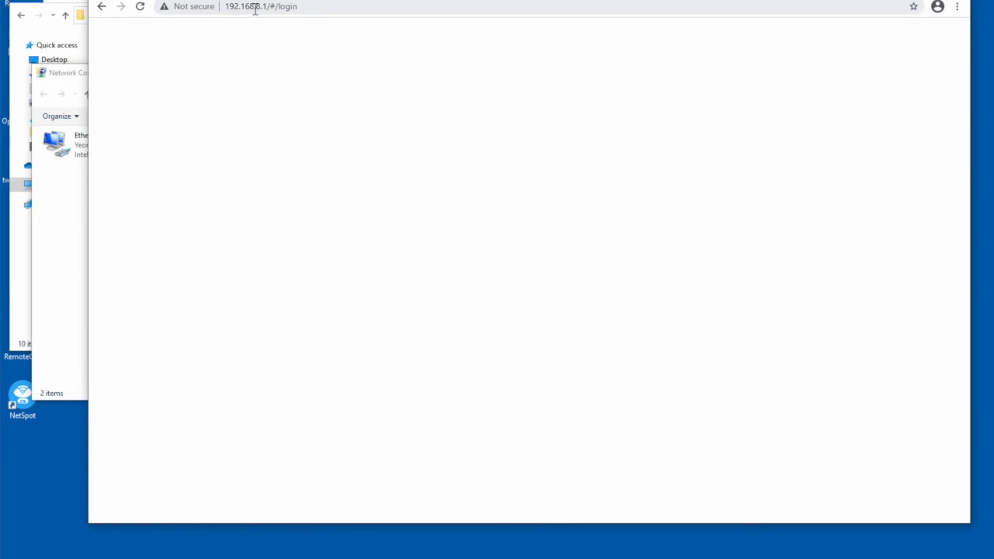
- Load the router's web interface at 192.168.8.1 in the browser and continue the setup with English as the language
left_click(278, 7)
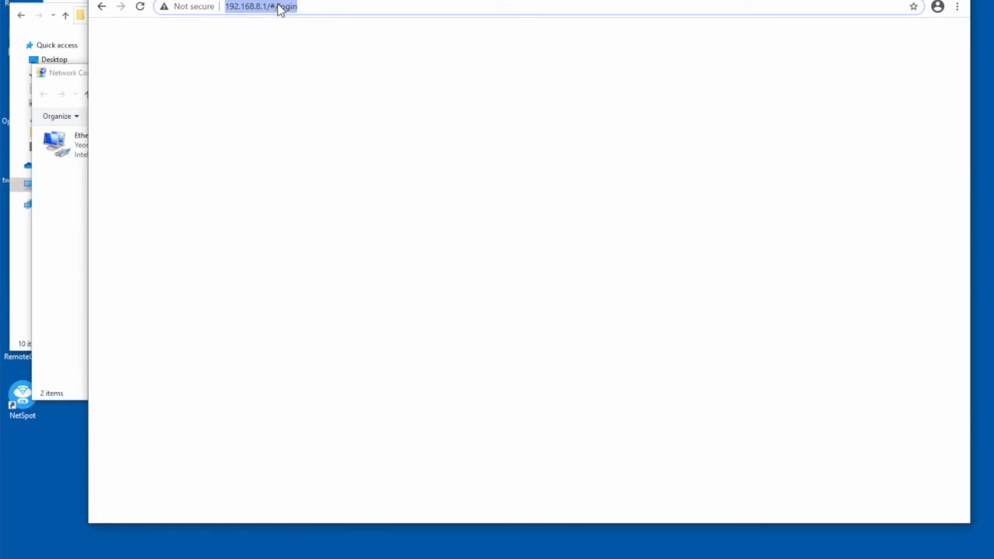
left_click(276, 7)
left_click_drag(268, 6, 371, 6)
key("BackSpace")
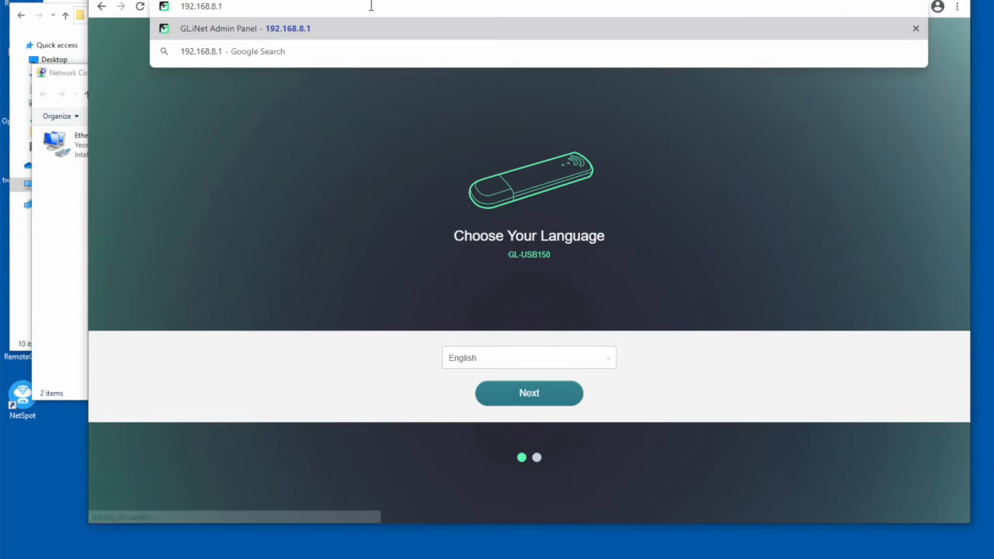
key("Return")
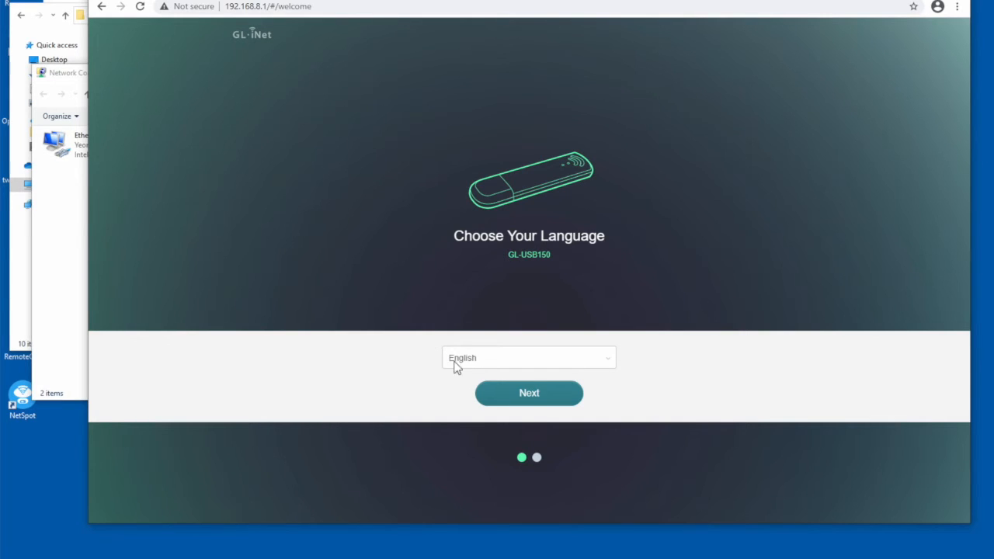
left_click(541, 396)
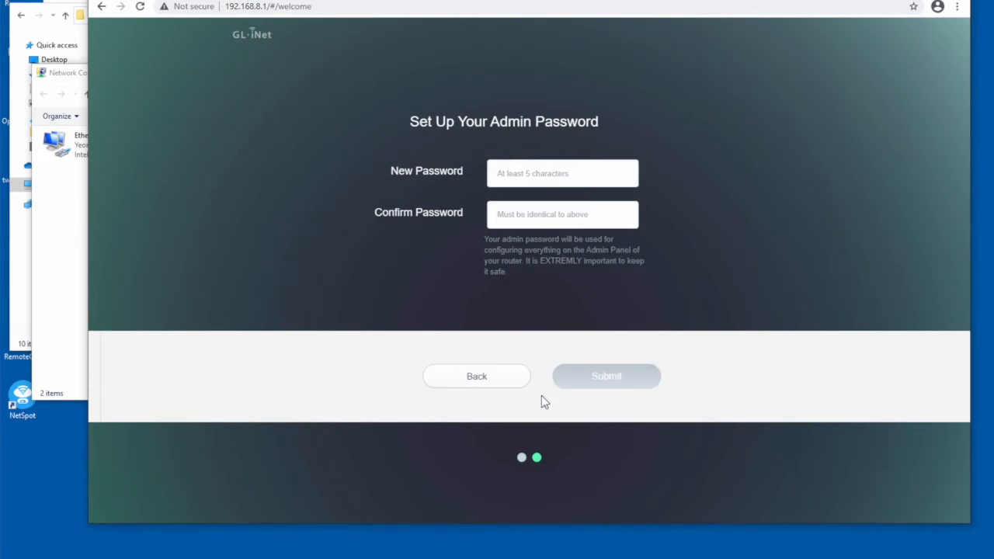
- Enter the new admin password for the router, confirm it, and submit it to reach the admin panel
left_click(550, 172)
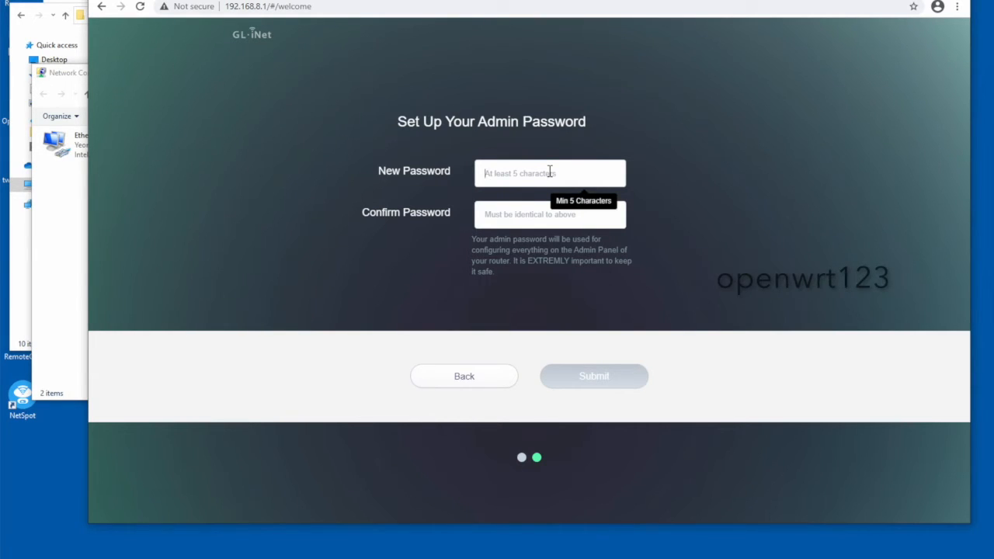
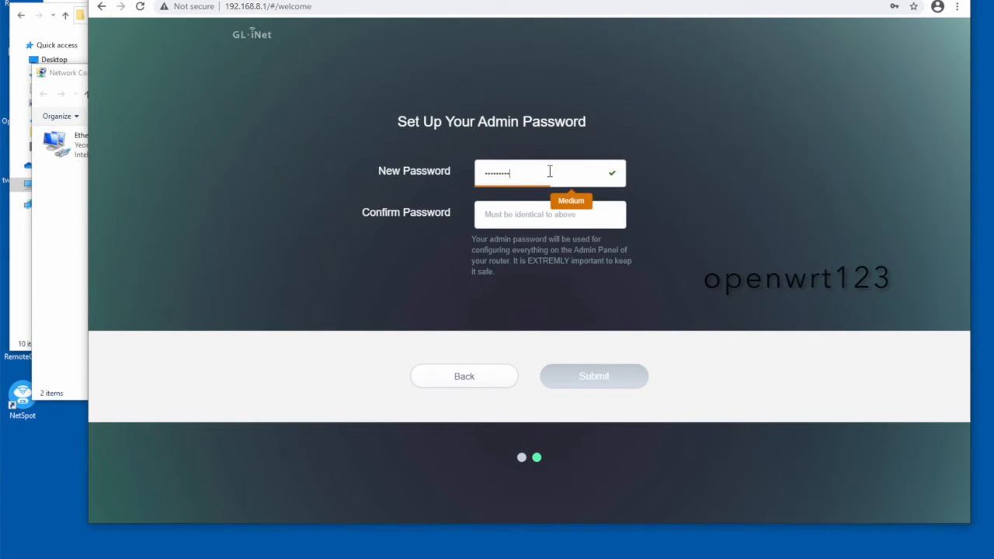
key("Tab")
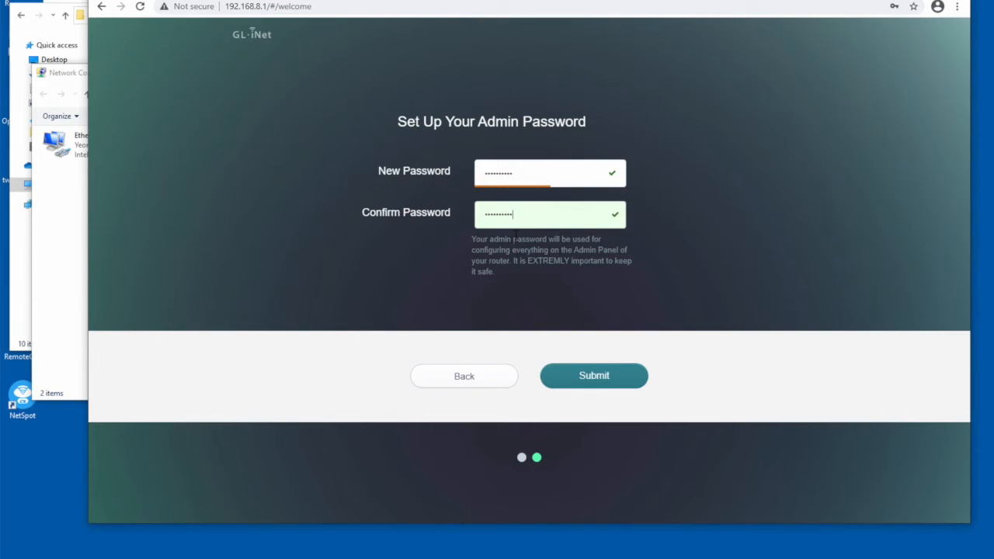
left_click(587, 381)
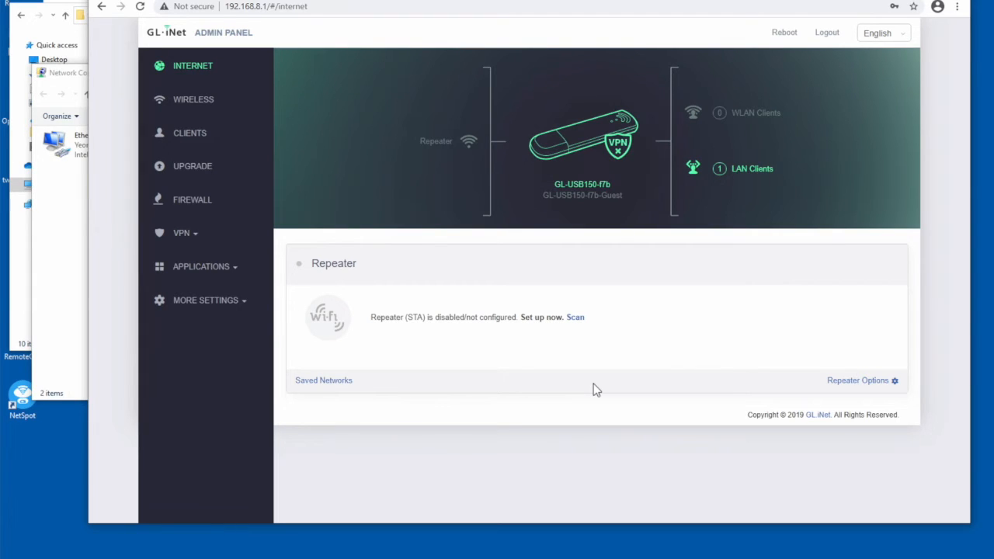
- Scan for Wi-Fi networks for the router's repeater and choose the Picasso SSID
left_click(575, 318)
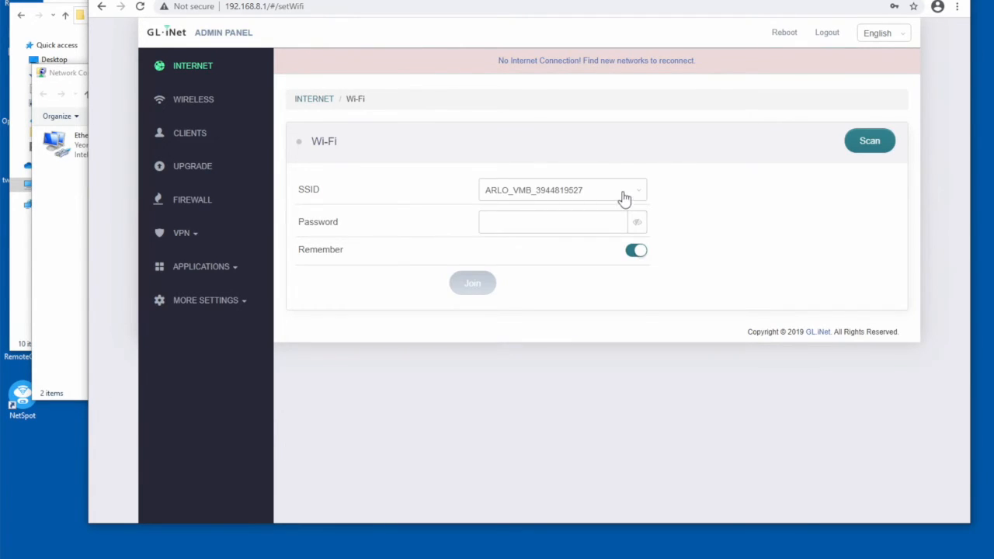
left_click(625, 200)
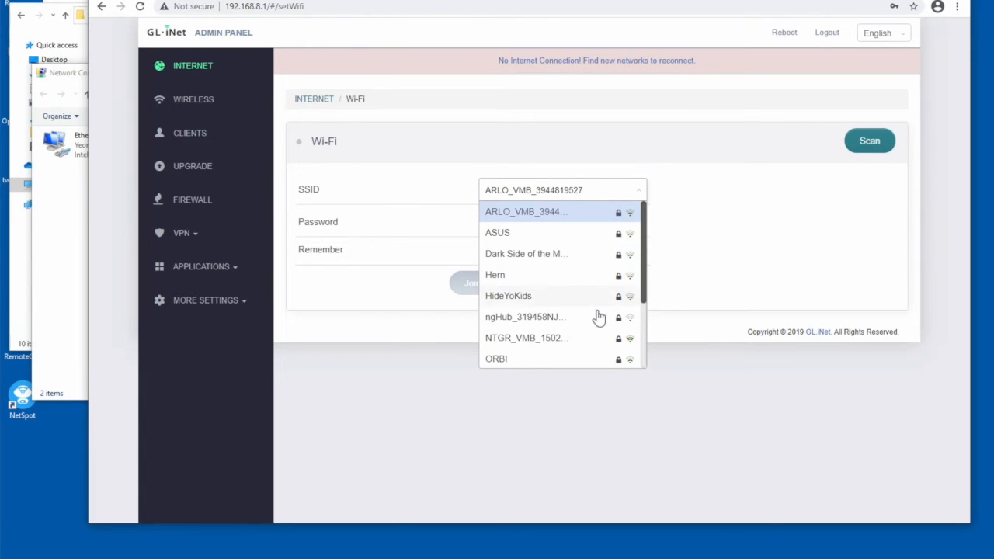
scroll(598, 325, "down", 2)
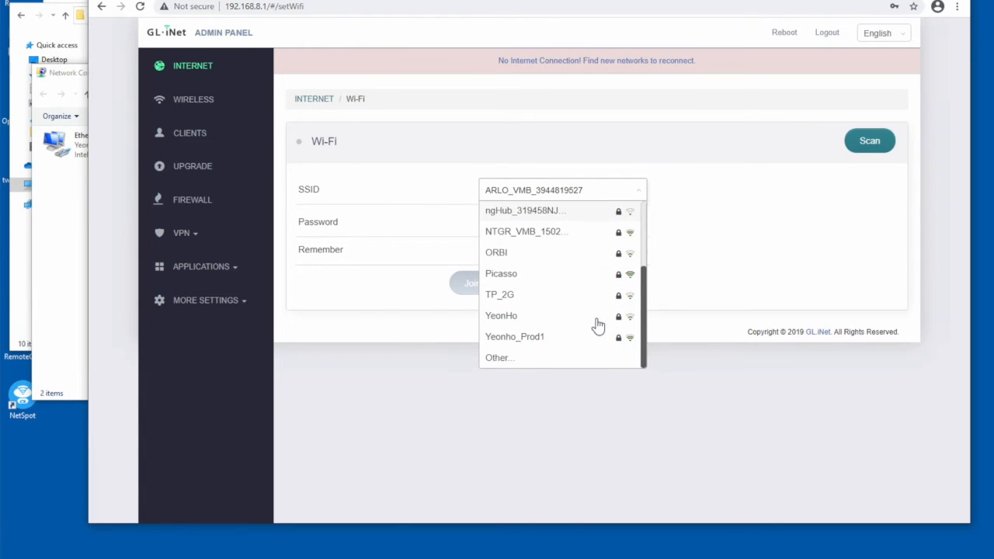
left_click(559, 276)
- Enter the Wi-Fi password, turn off Remember, join the network, and dismiss the browser's offer to save the password
type("•••••")
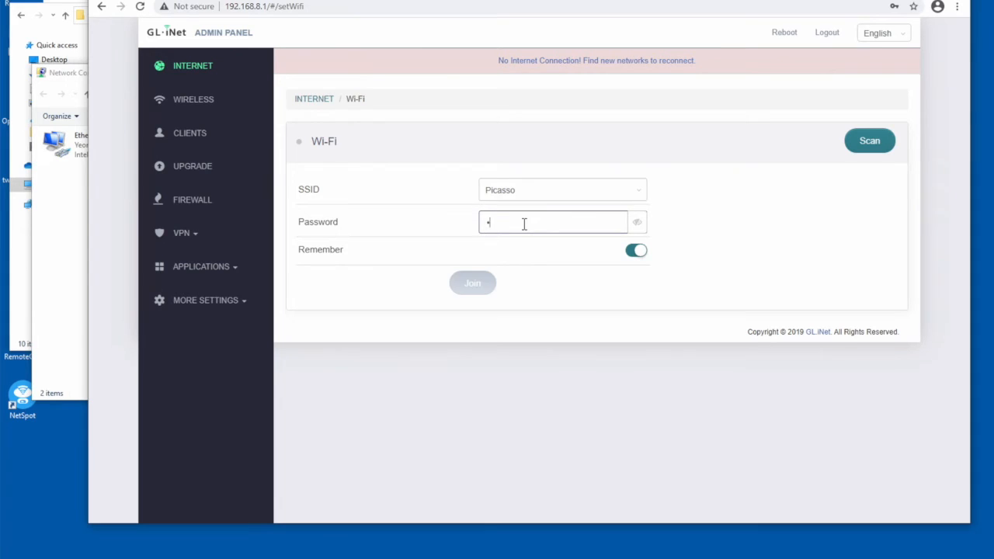
type("•••••")
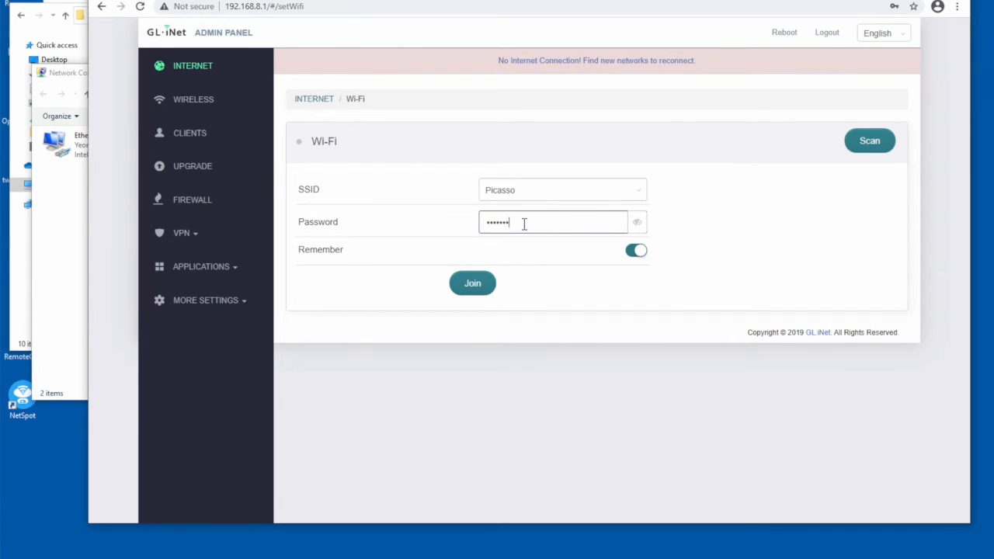
key("Tab")
left_click(629, 260)
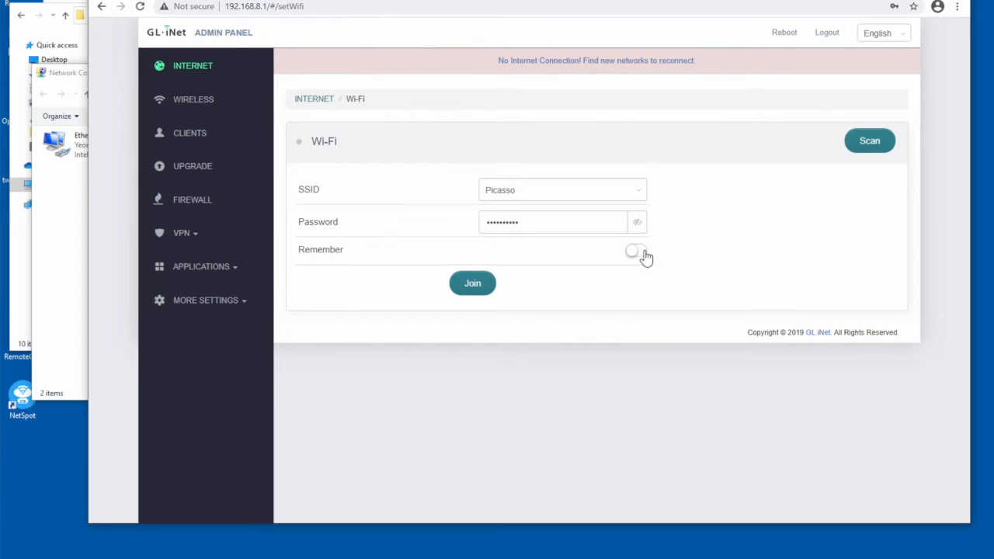
left_click(474, 286)
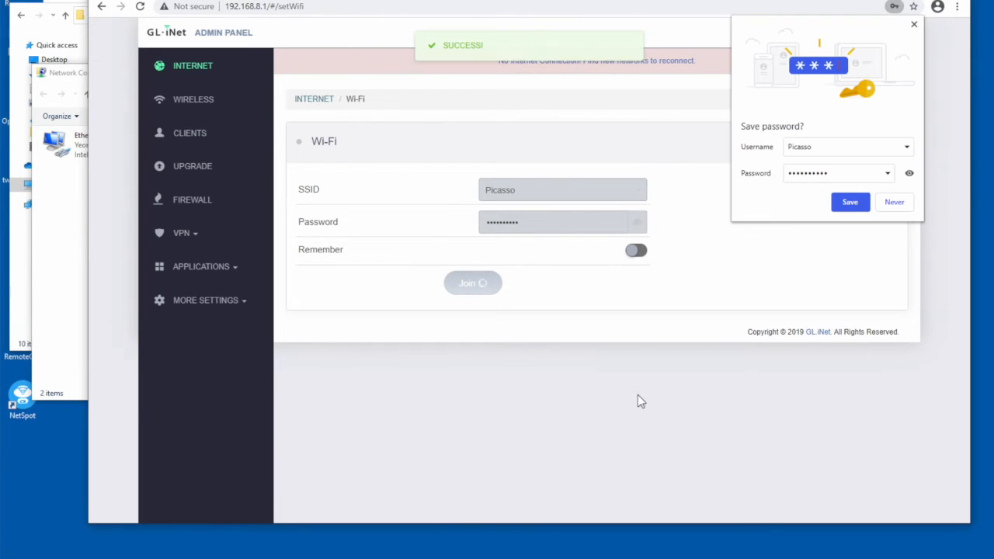
left_click(914, 24)
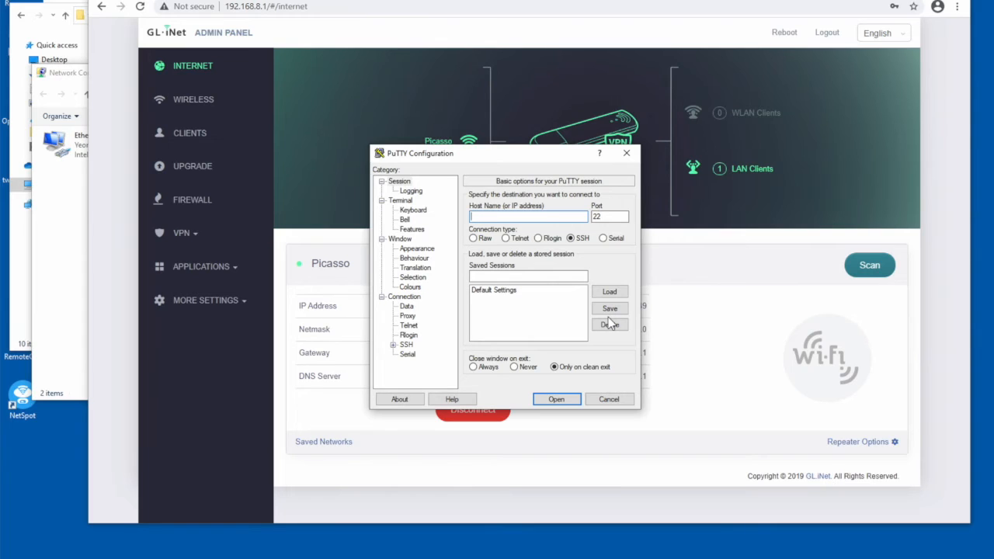
- Open an SSH session in PuTTY to host 192.168.8.1 on port 22
type("192.168.8.1")
left_click(556, 399)
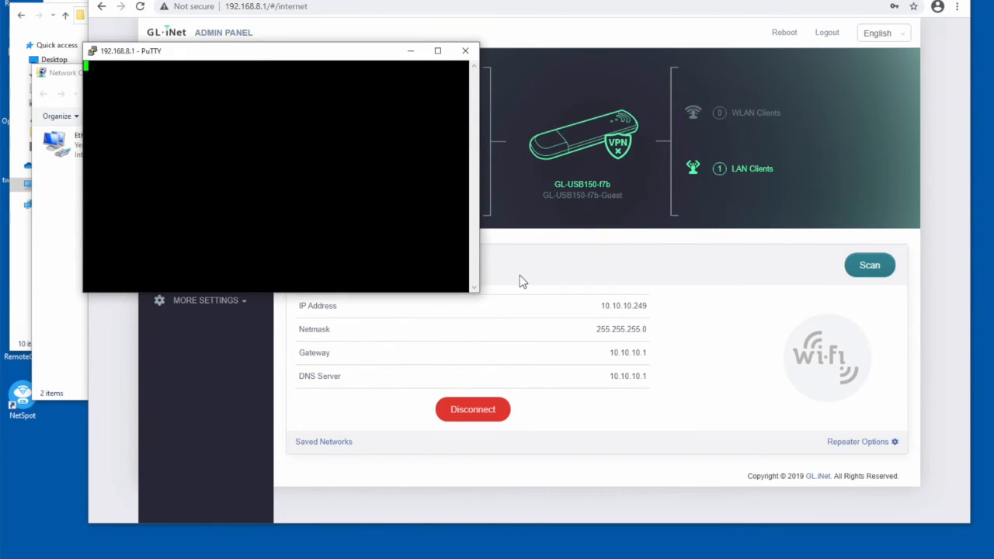
- Log in to the router's shell as root with the account password, and move and enlarge the terminal window
left_click(444, 368)
type("root")
key("Return")
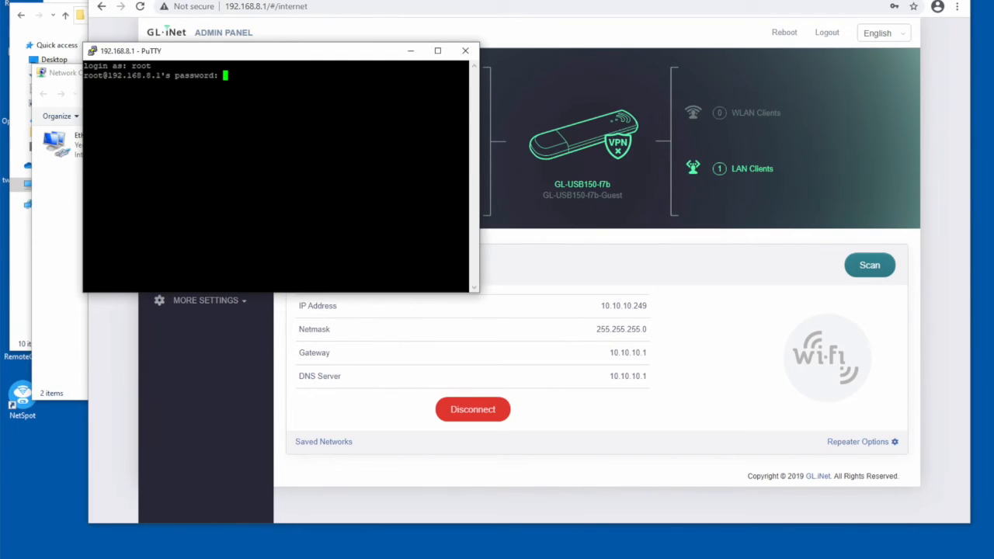
key("Return")
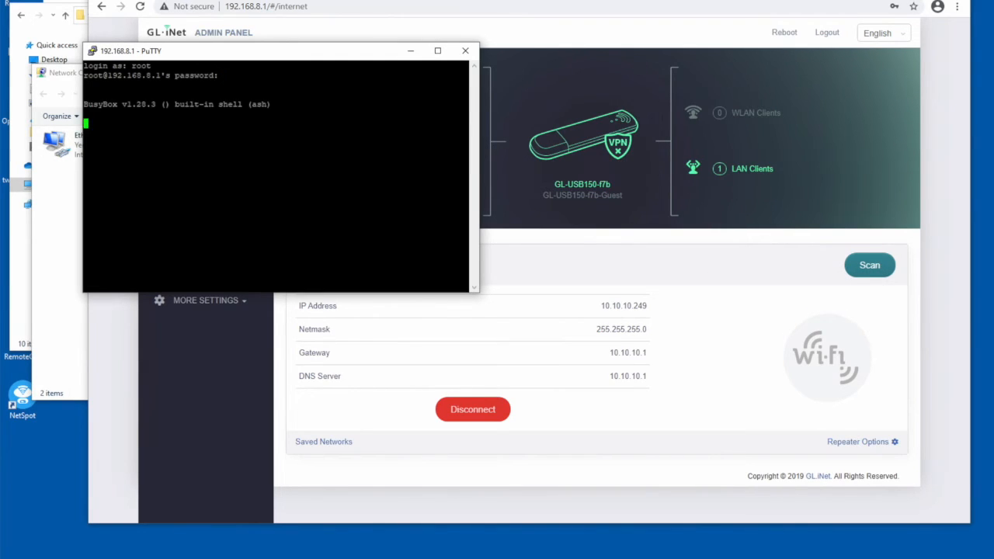
left_click_drag(267, 60, 778, 68)
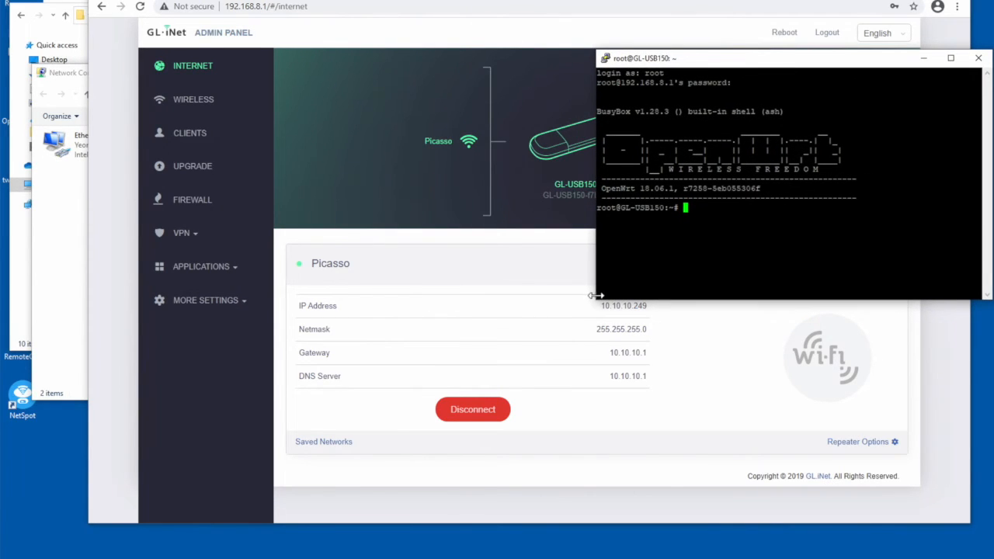
left_click_drag(591, 299, 361, 386)
- Switch to File Explorer and open prepare_microuter from the Open-Pcap_resources folder in Notepad++
left_click(70, 289)
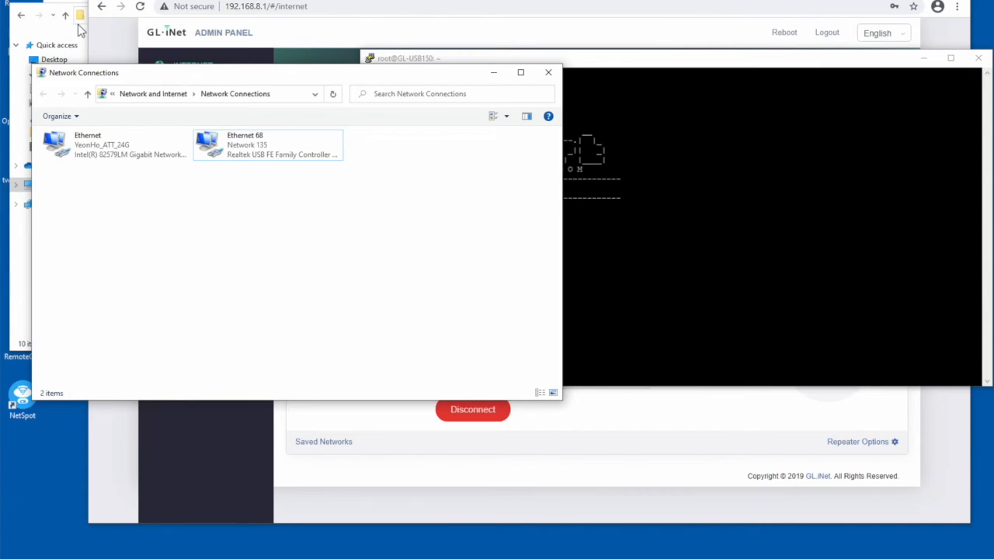
left_click(31, 4)
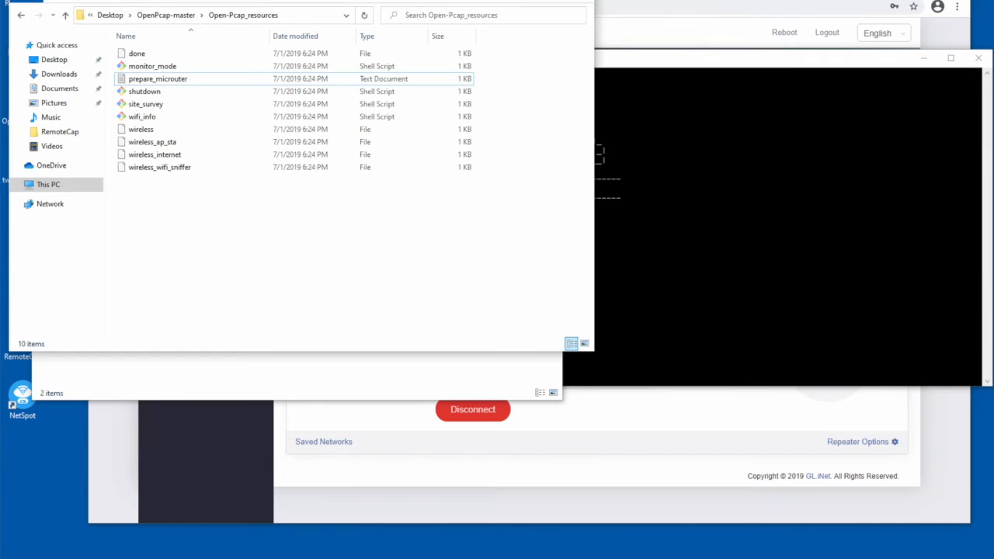
left_click(166, 15)
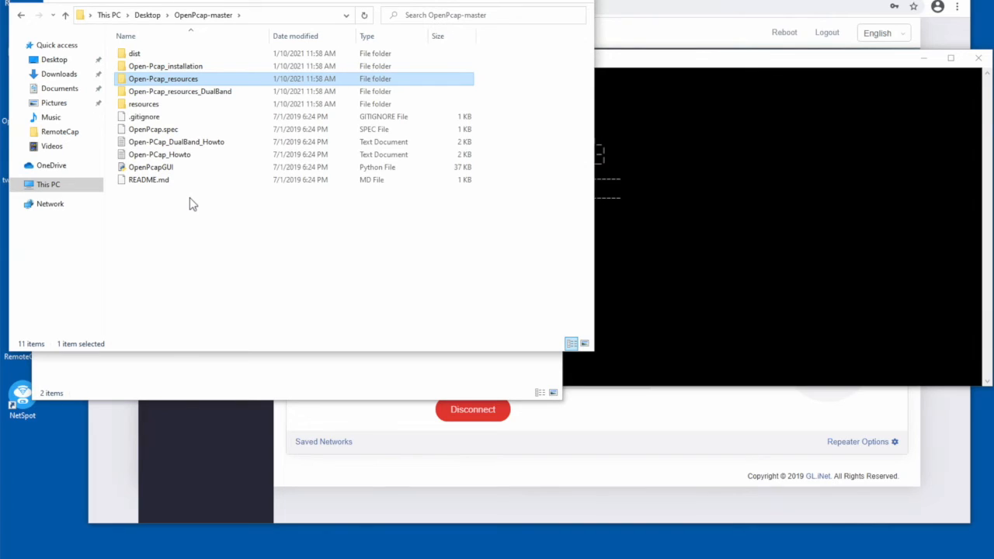
double_click(178, 86)
left_click(162, 82)
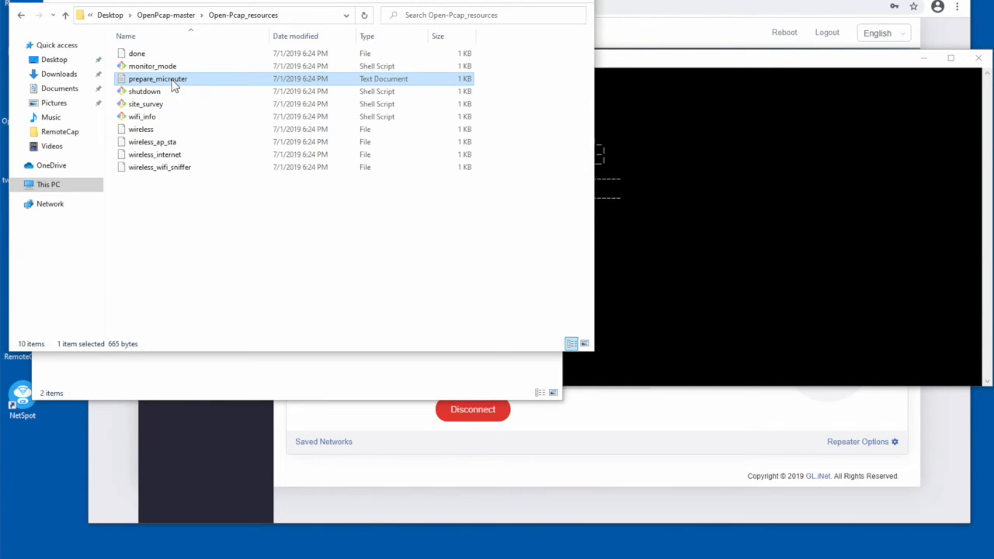
right_click(175, 83)
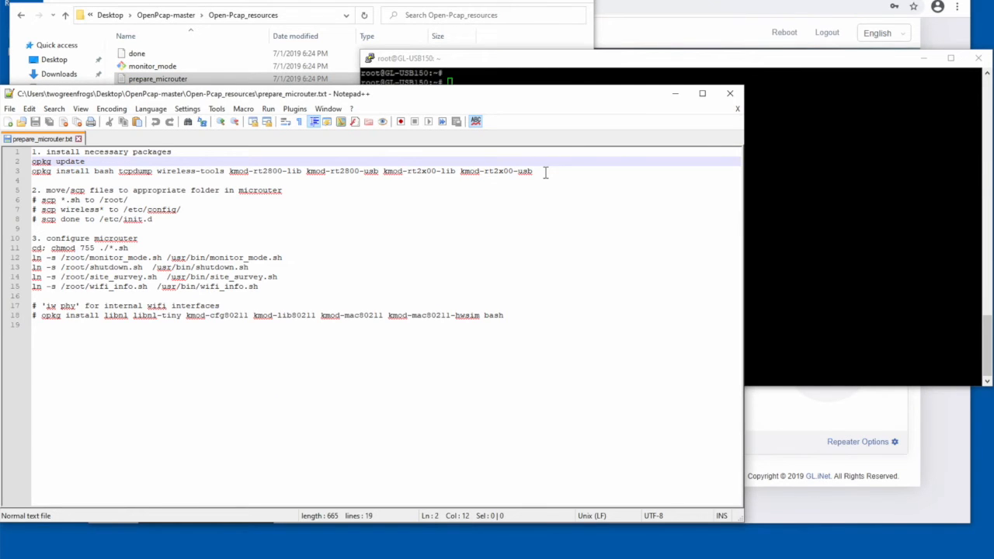
- Copy the opkg update and opkg install lines from prepare_microuter.txt and run them in the PuTTY terminal
left_click(807, 192)
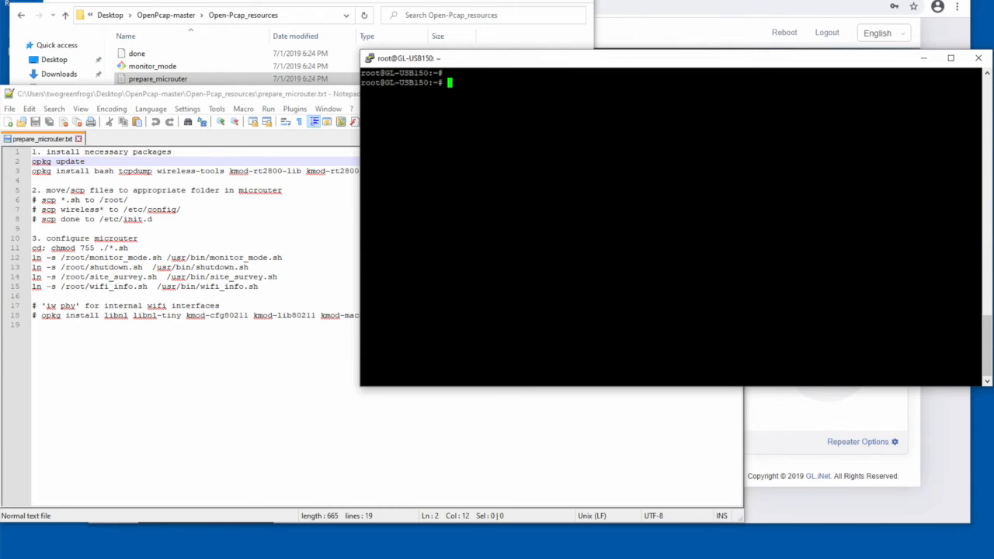
left_click(271, 190)
left_click_drag(547, 172, 32, 162)
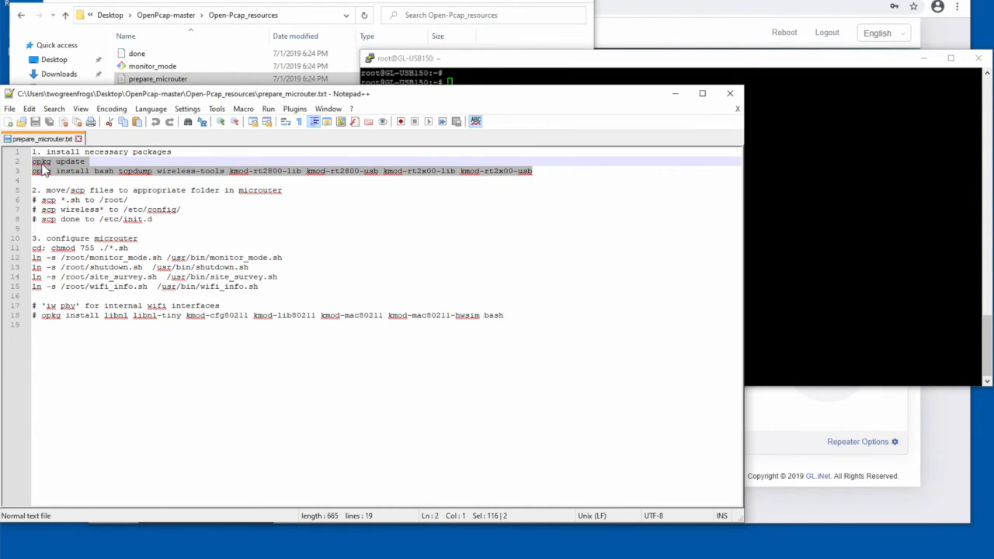
right_click(43, 167)
left_click(69, 184)
left_click(812, 208)
right_click(812, 208)
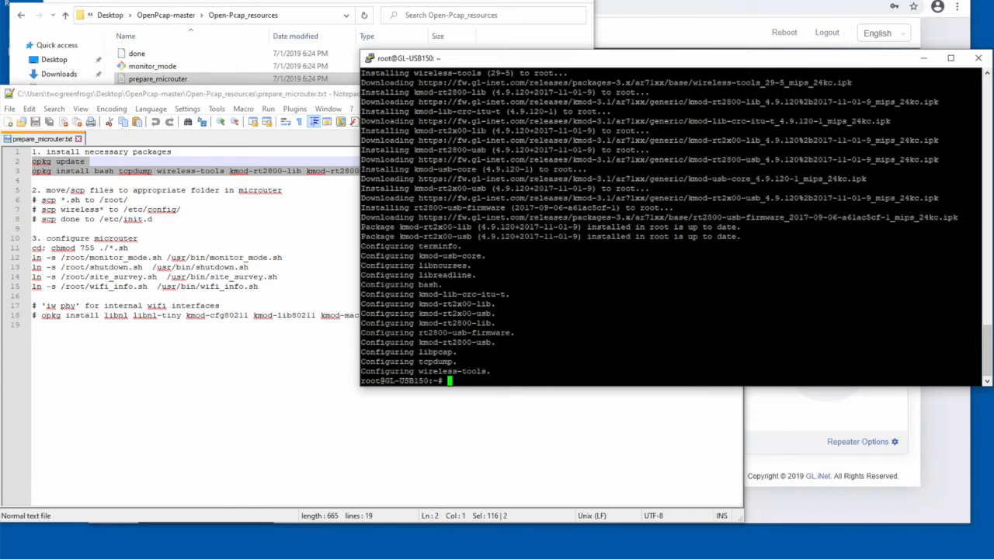
key("Return")
key("Return")
key("Return")
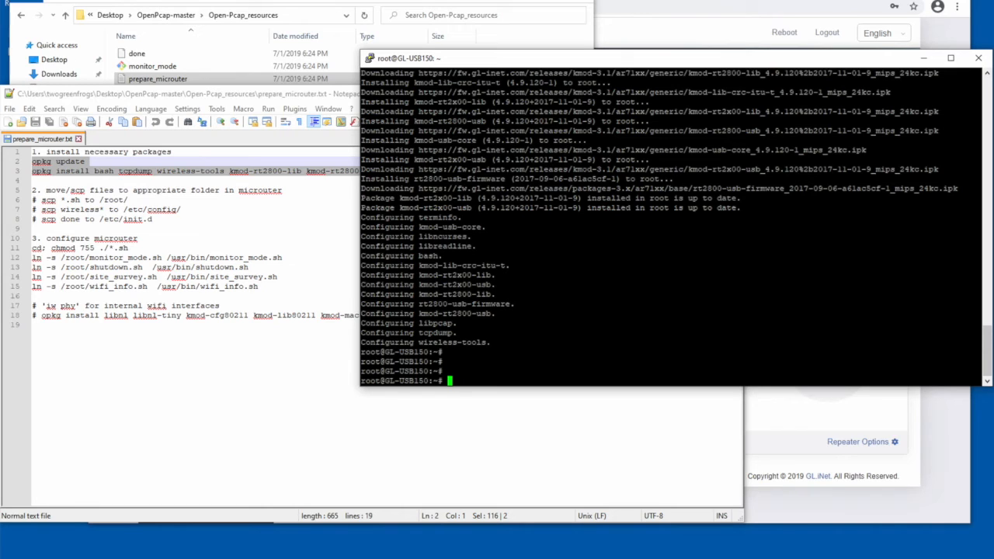
- Highlight the three scp lines in the notes, switch to WinSCP, and set an SCP session with host name 192.168.8.1
left_click_drag(166, 225, 29, 199)
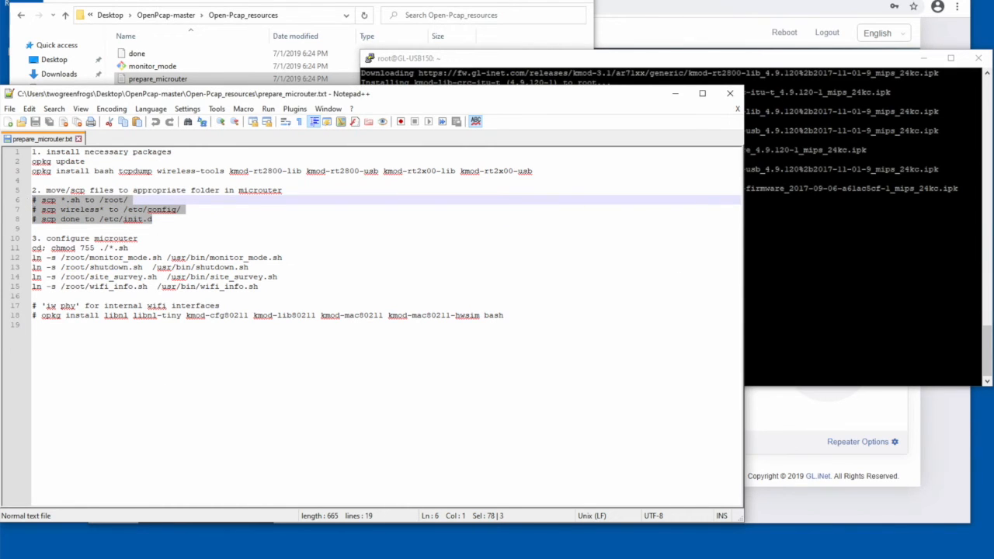
key("alt+Tab")
key("super")
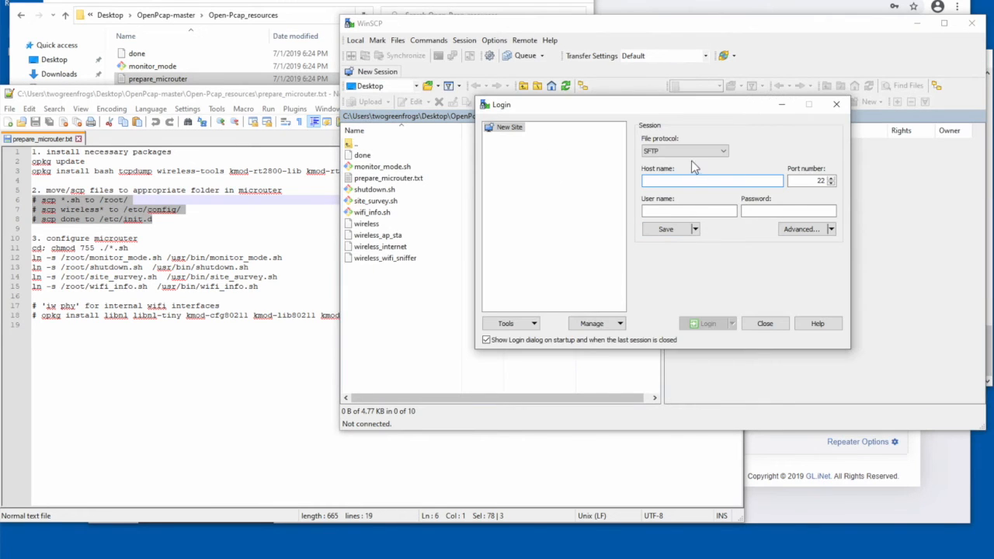
left_click(695, 156)
left_click(691, 172)
left_click(689, 180)
left_click(690, 179)
type("192.168.8.1")
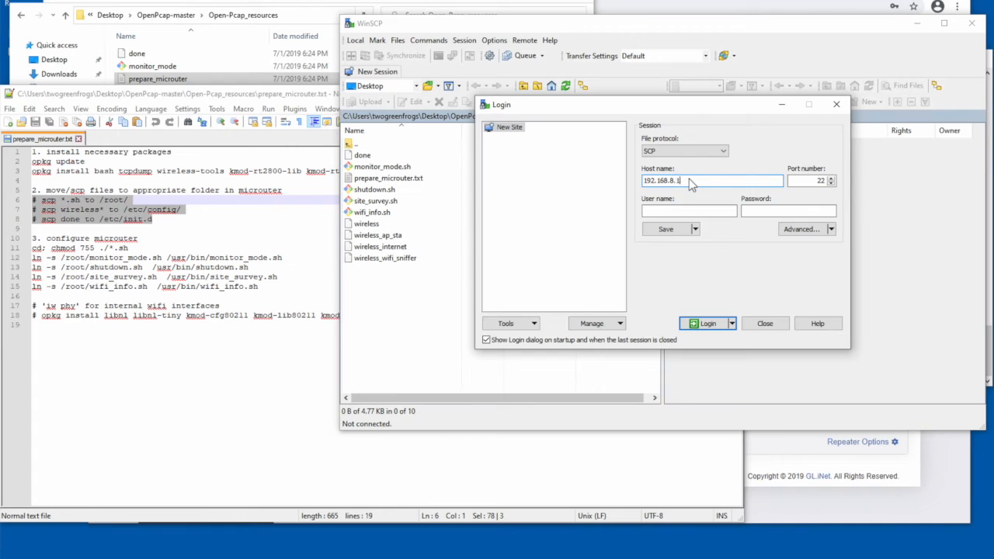
- Log in to WinSCP as root with the account password and update the cached host key
left_click(680, 211)
type("root")
key("Tab")
type("••")
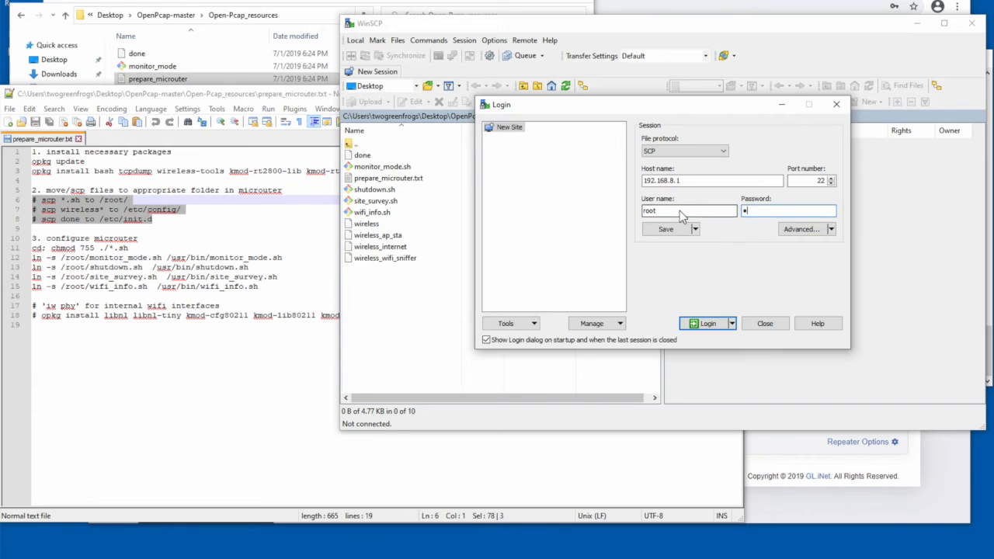
type("*******")
left_click(699, 323)
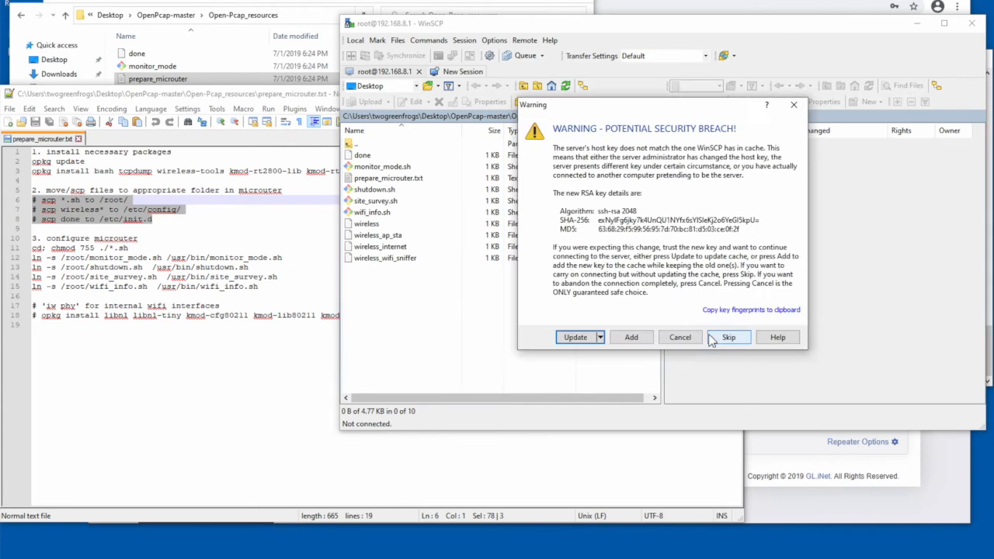
left_click(579, 337)
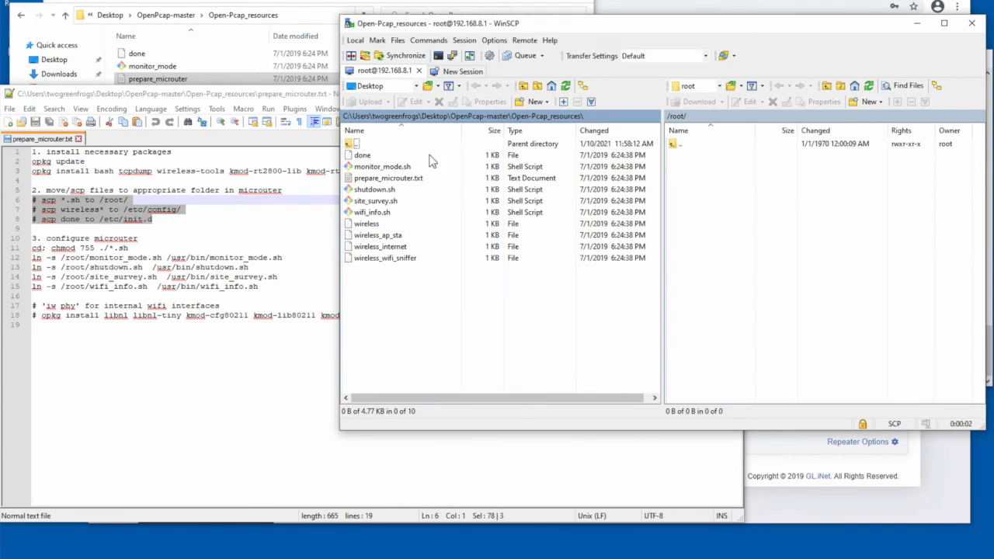
- Reopen the local Open-Pcap_resources folder from OpenPcap-master and check the notes for where the .sh files go
left_click(490, 117)
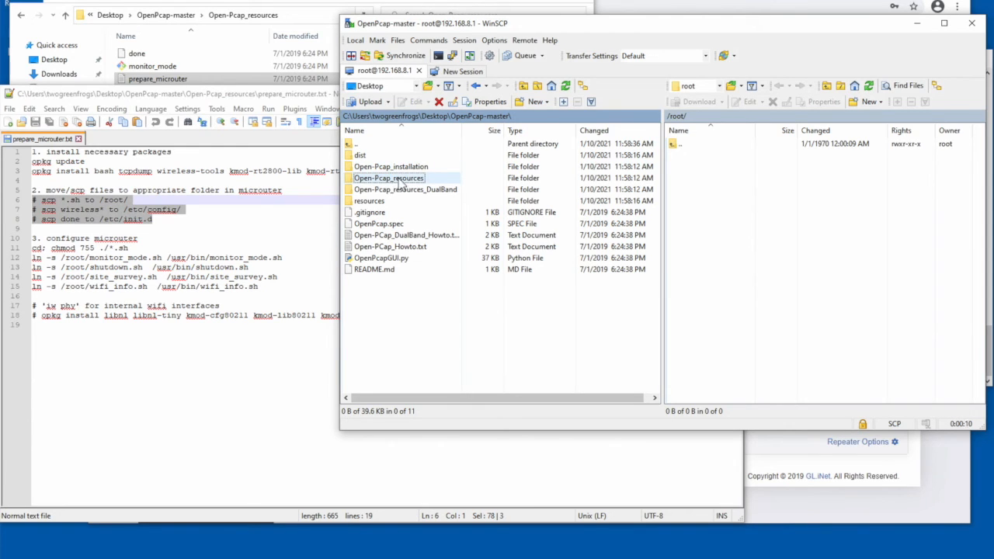
double_click(400, 183)
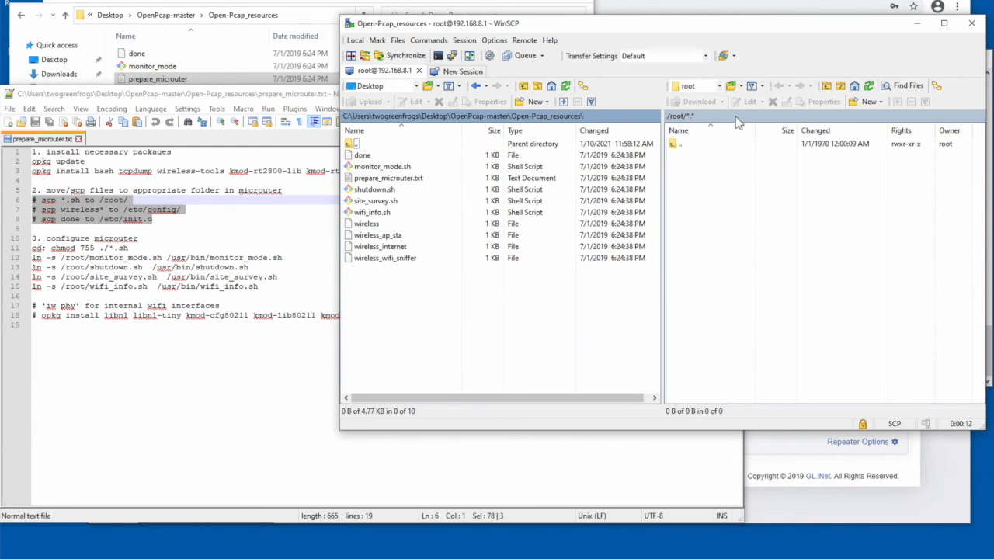
left_click_drag(170, 220, 137, 200)
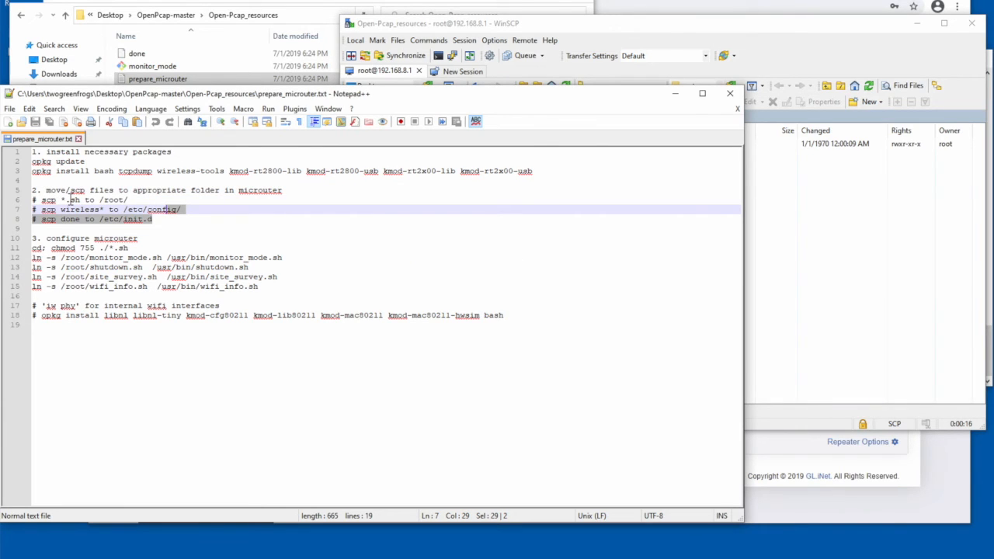
left_click(114, 200)
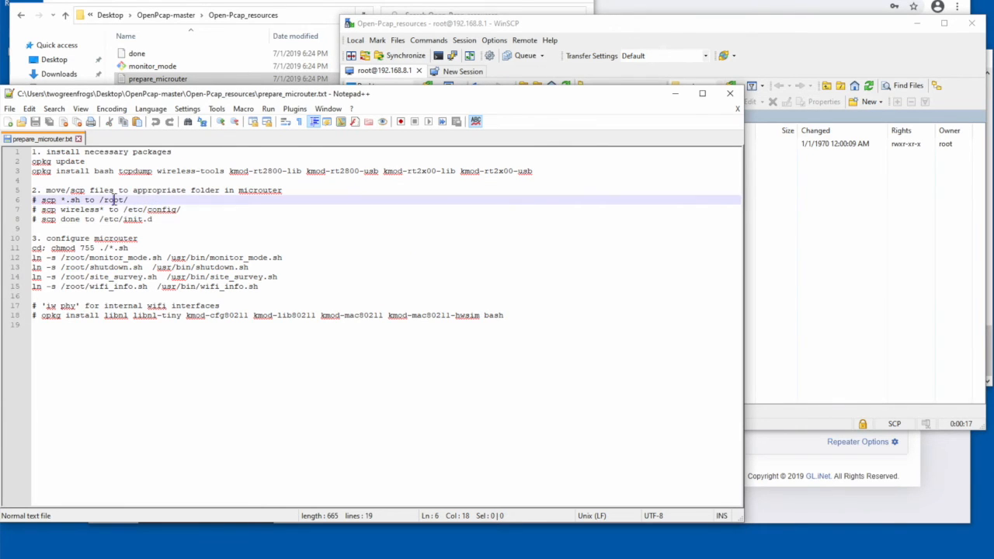
- Upload monitor_mode.sh, shutdown.sh, site_survey.sh and wifi_info.sh from Open-Pcap_resources to the router's /root/ folder
left_click(794, 245)
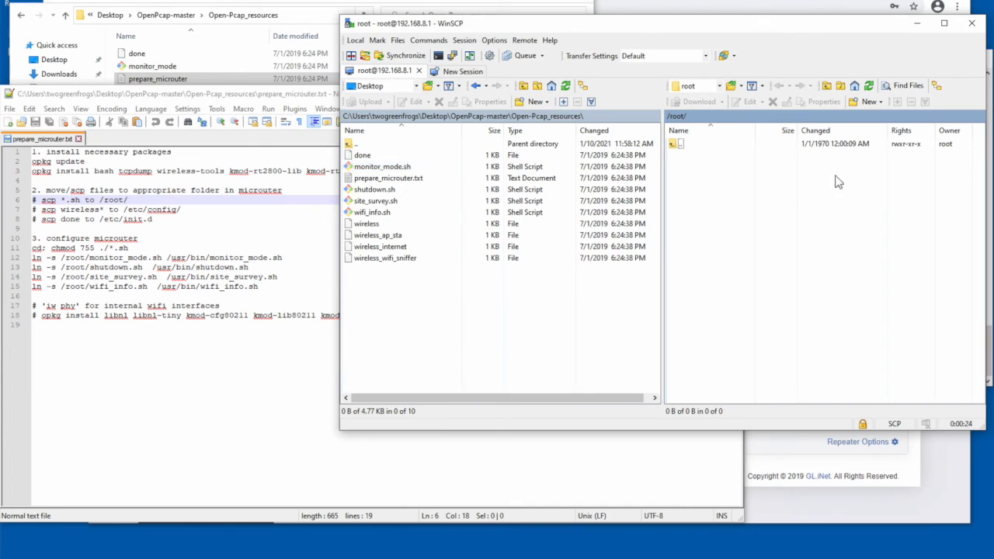
left_click(382, 167)
left_click(385, 190, "ctrl")
left_click(390, 201, "ctrl")
left_click(385, 213, "ctrl")
left_click_drag(377, 206, 755, 208)
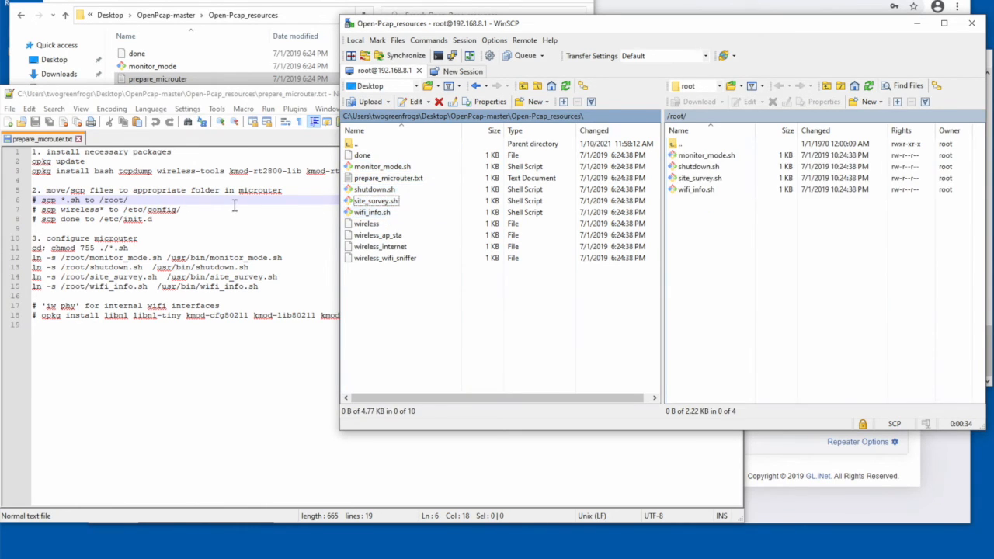
- Check the notes for where the wireless* files go, and open the router's /etc/config/ folder in WinSCP
left_click(147, 211)
left_click(104, 208)
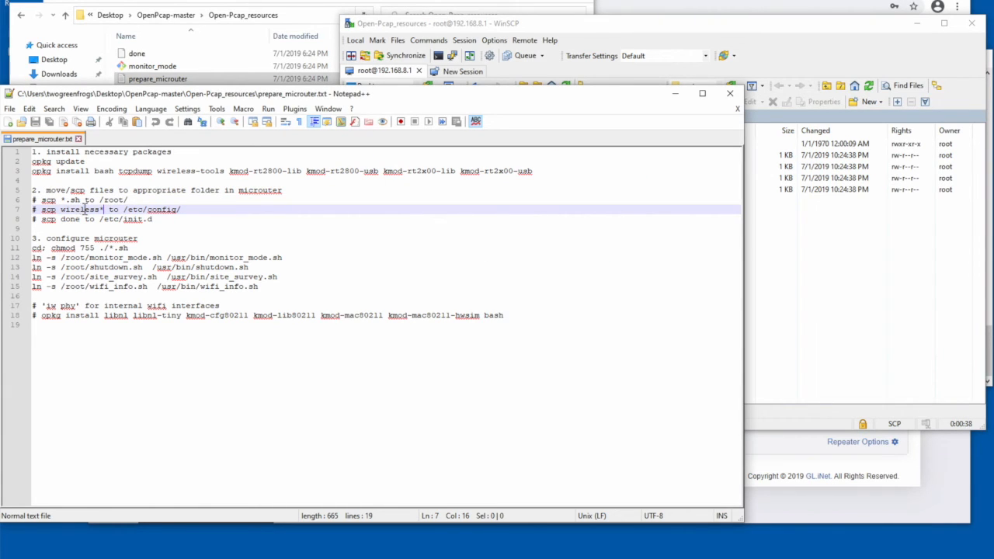
left_click(819, 271)
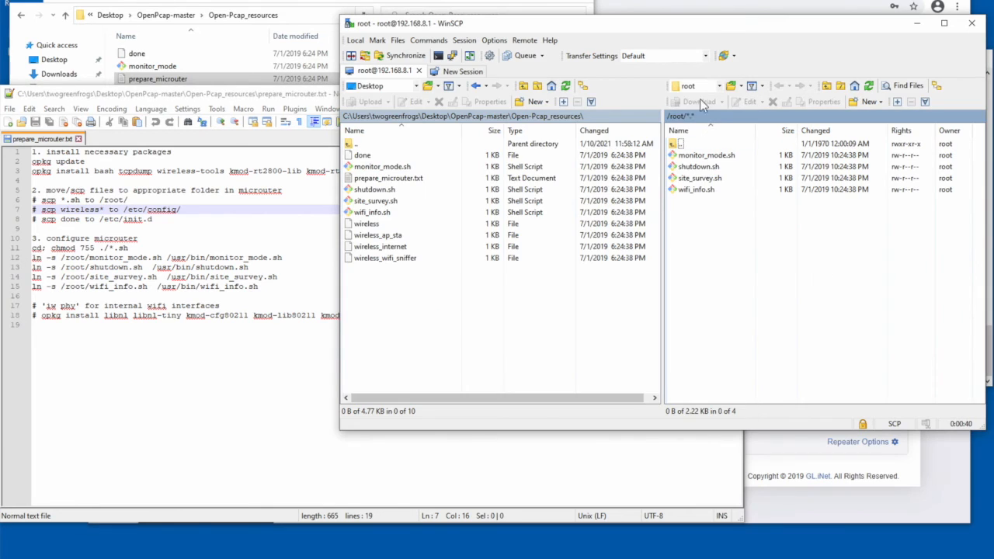
left_click(699, 86)
left_click(698, 100)
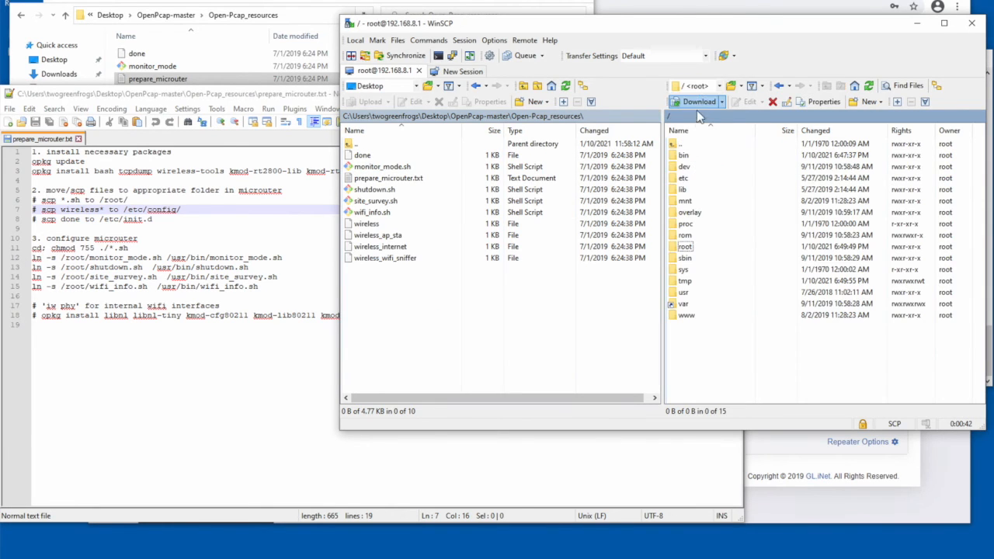
left_click(688, 176)
double_click(688, 177)
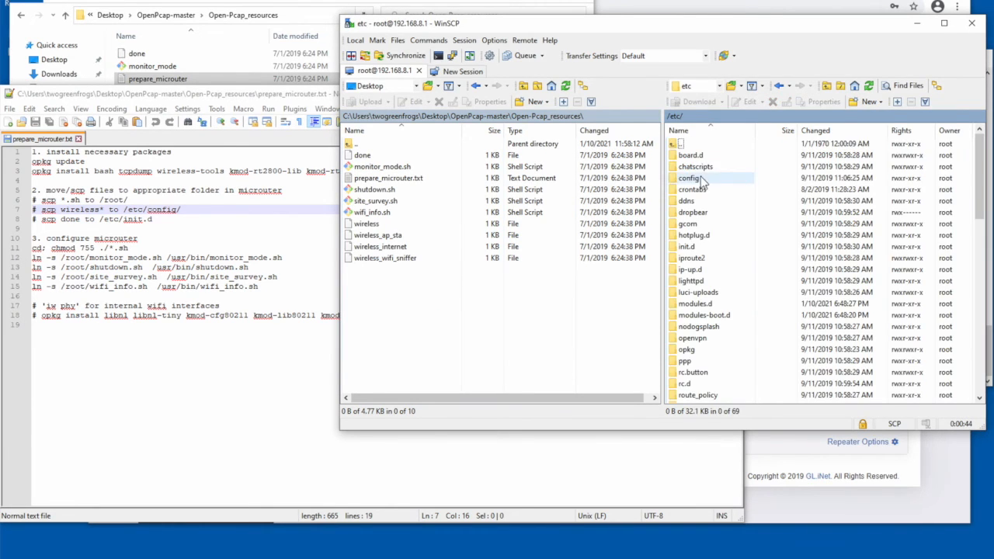
left_click(700, 181)
double_click(700, 181)
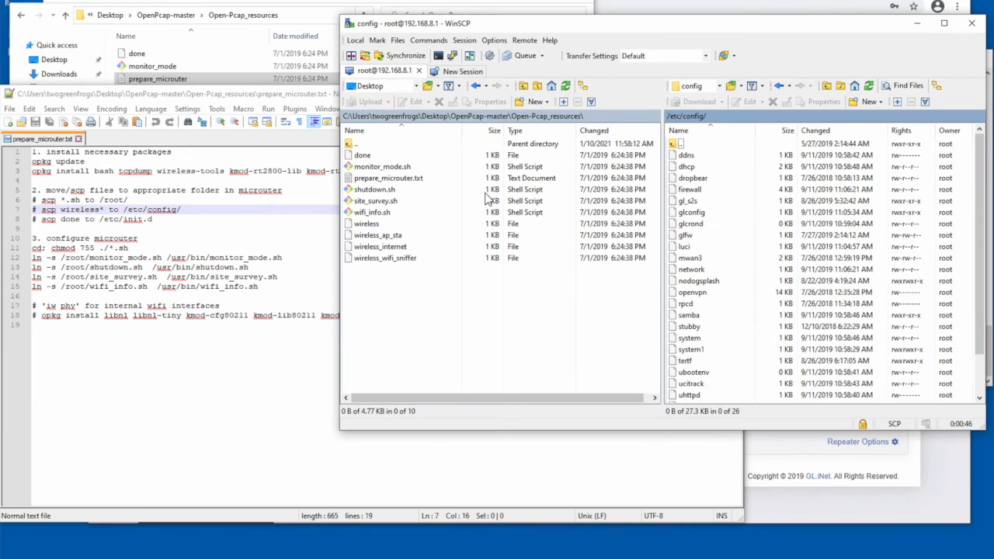
- Upload wireless, wireless_ap_sta, wireless_internet and wireless_wifi_sniffer to /etc/config/, overwriting the existing wireless file
left_click(366, 223)
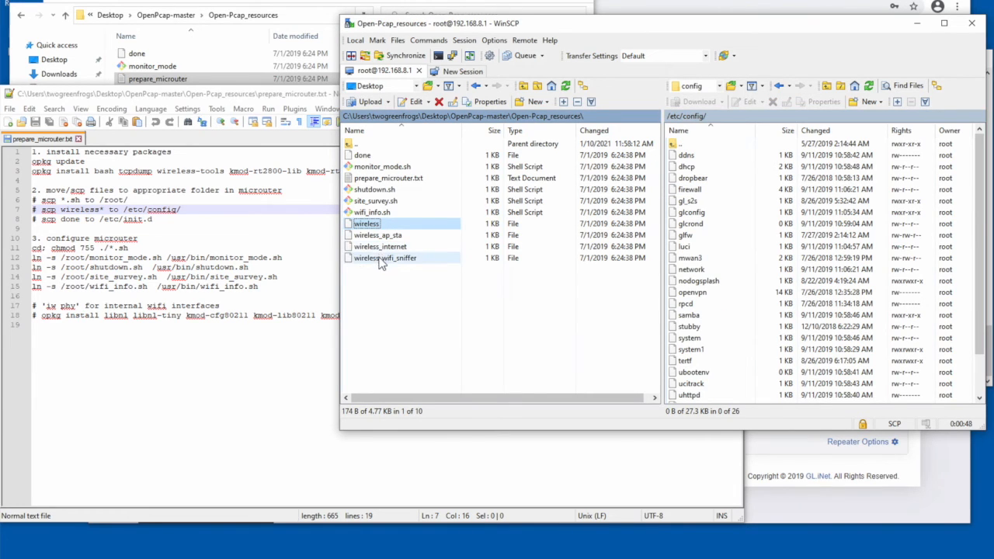
left_click(380, 259, "shift")
left_click_drag(373, 235, 784, 247)
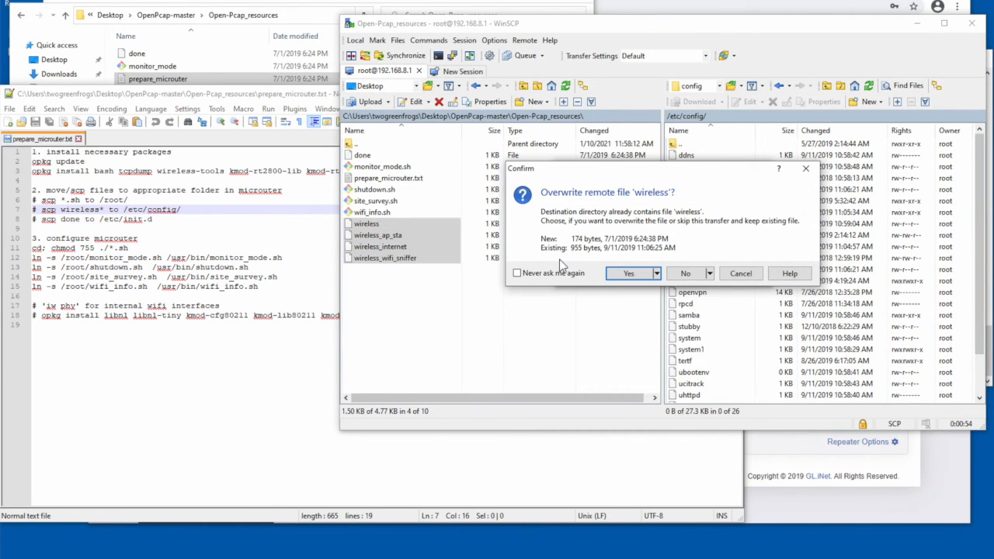
left_click(632, 276)
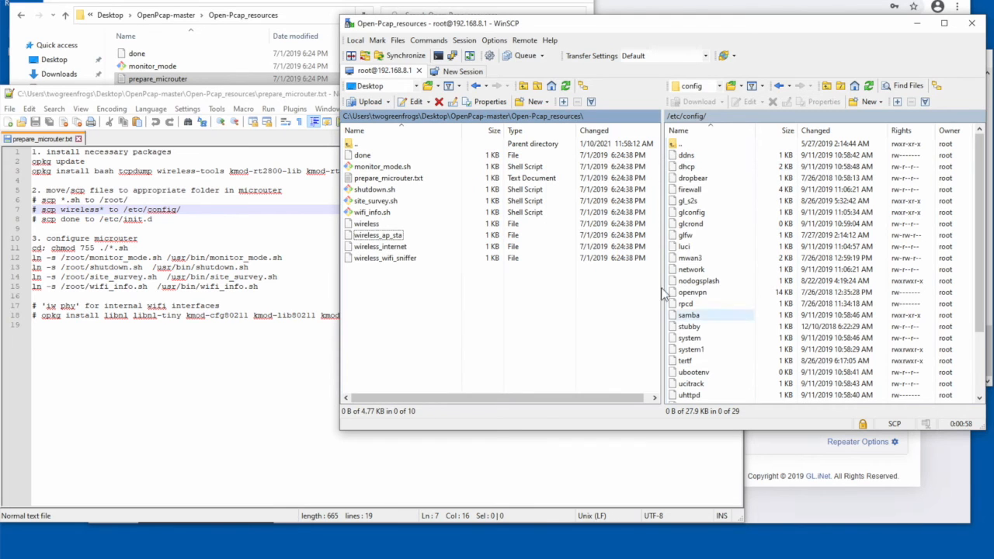
- Following the notes, upload the done file to the router's /etc/init.d/, overwriting the existing one, and close WinSCP without saving a workspace
left_click(127, 220)
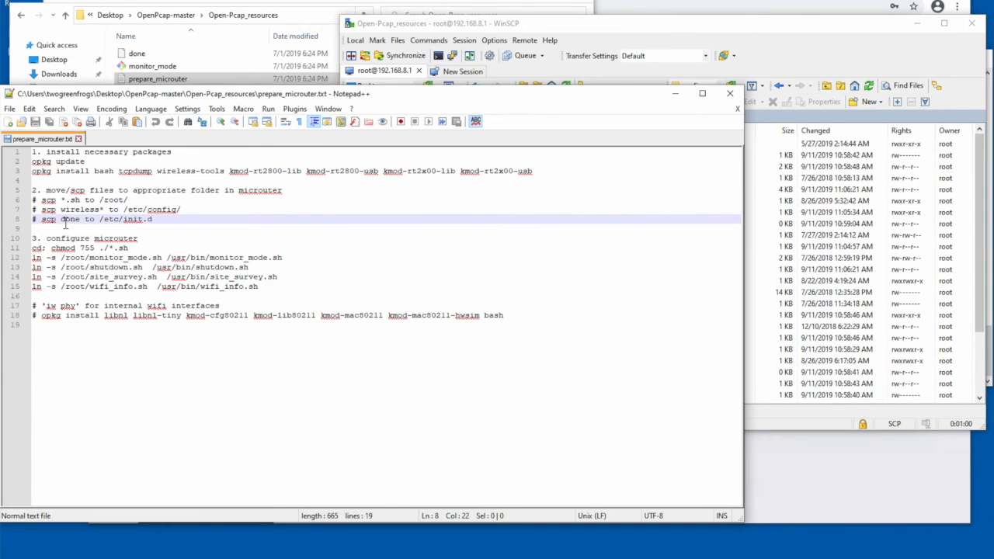
left_click(66, 219)
left_click(799, 47)
left_click(718, 85)
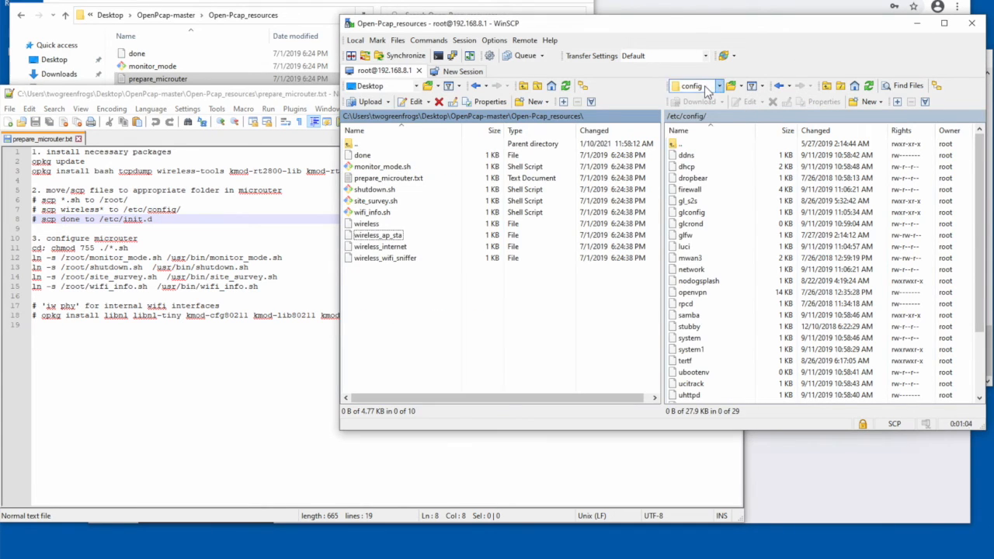
left_click(698, 121)
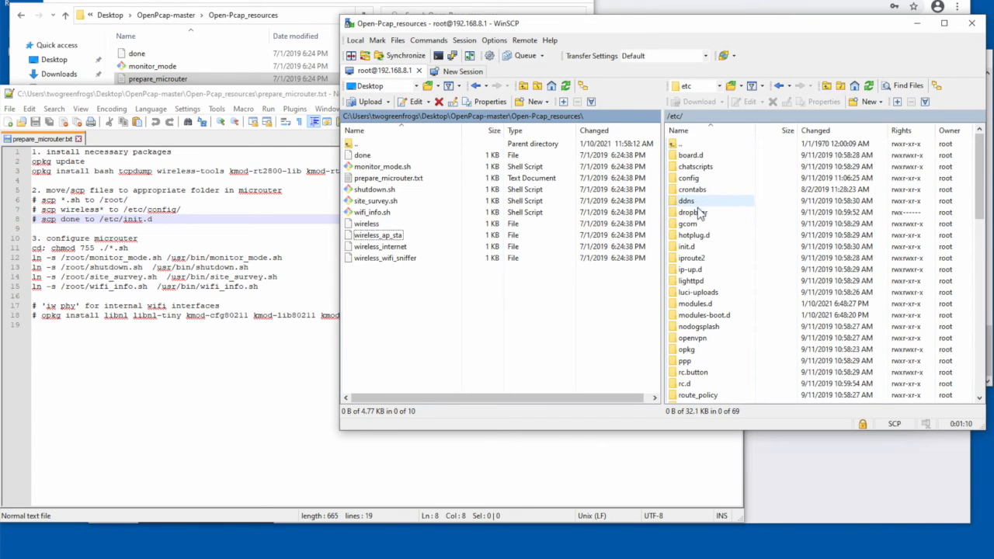
double_click(688, 247)
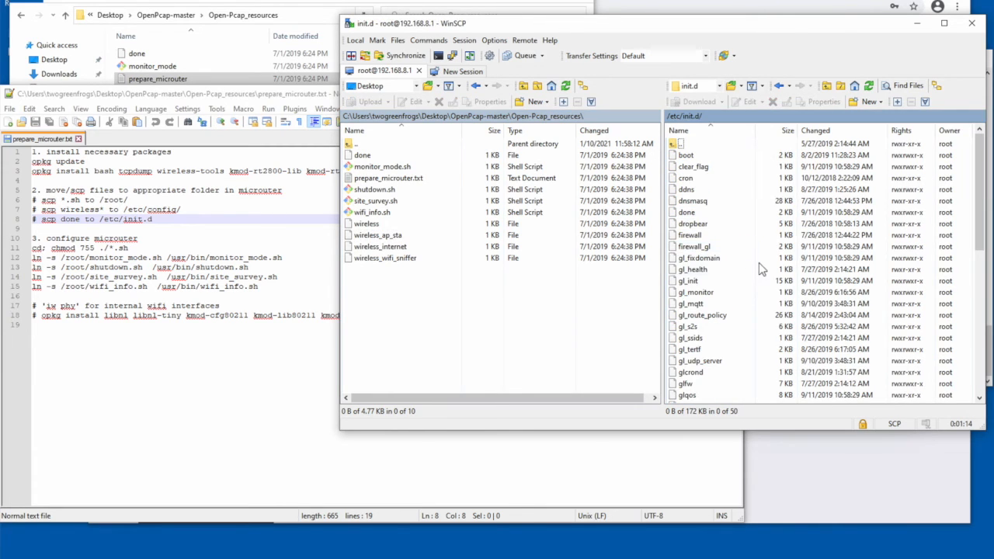
left_click(360, 156)
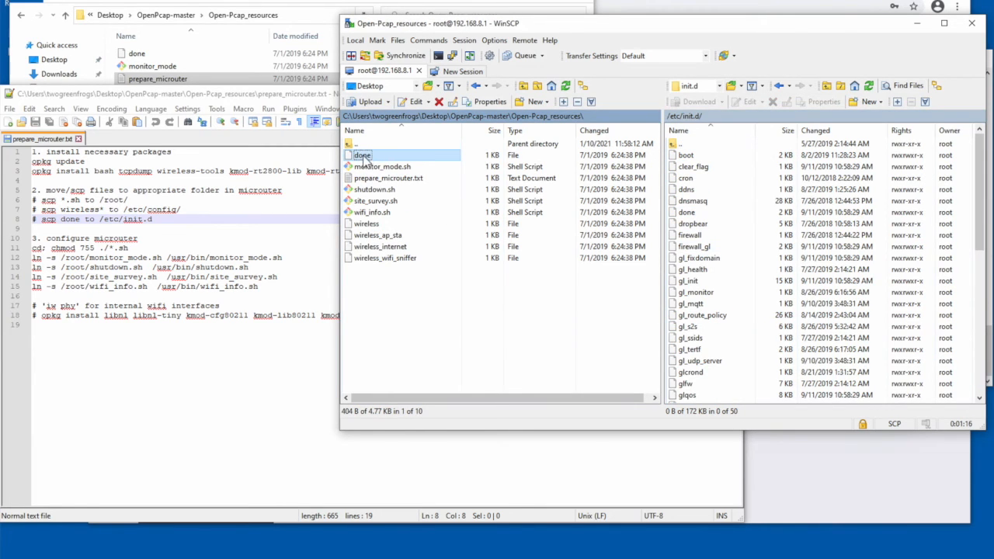
left_click_drag(708, 219, 726, 230)
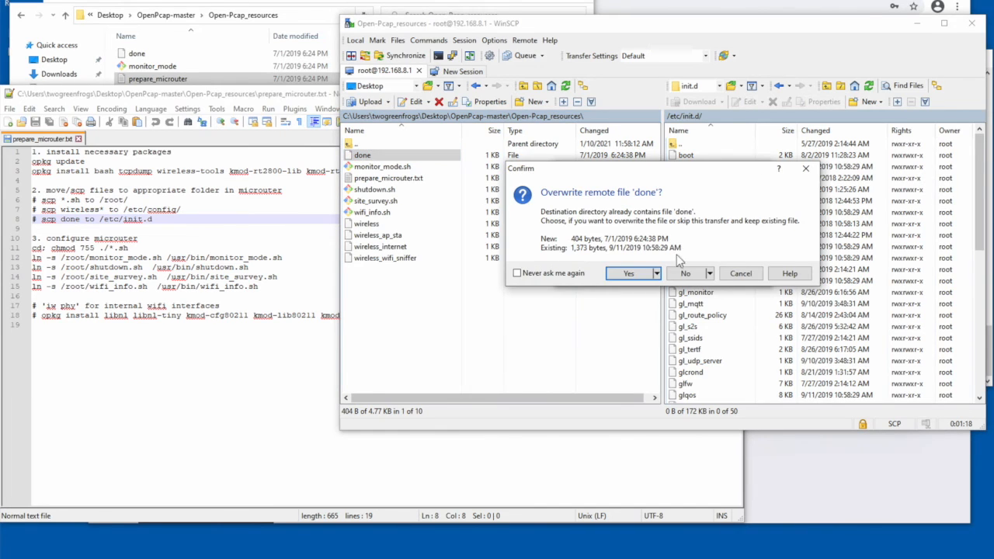
left_click(629, 274)
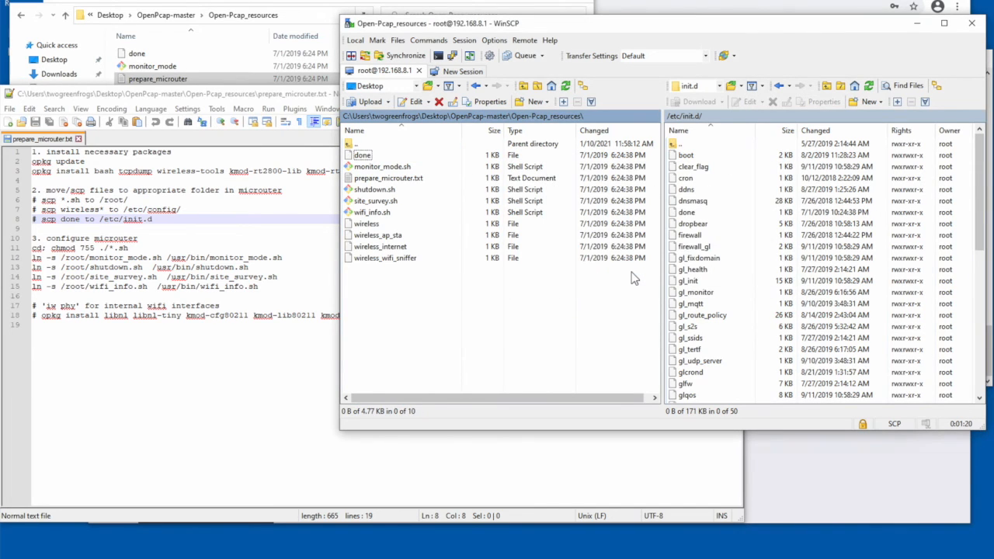
left_click(973, 26)
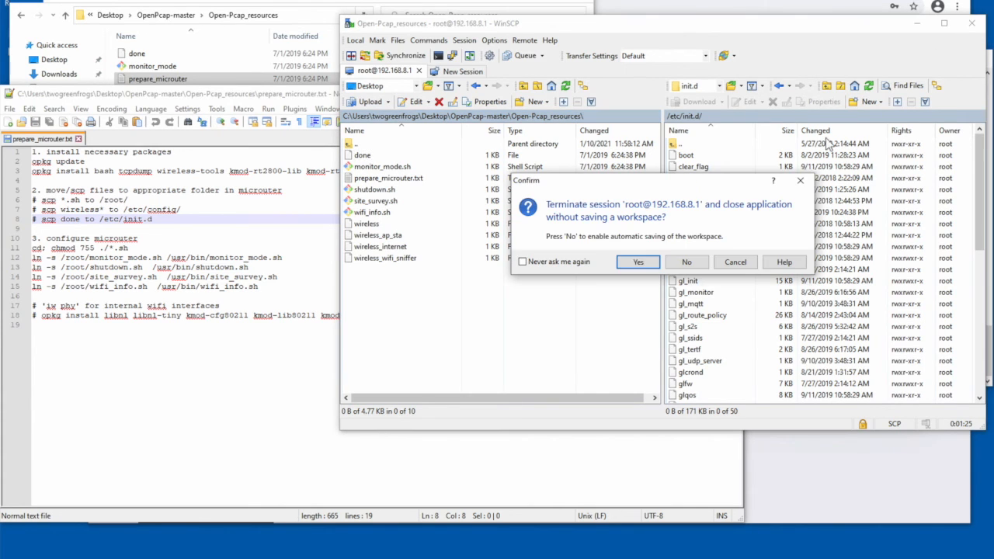
left_click(633, 262)
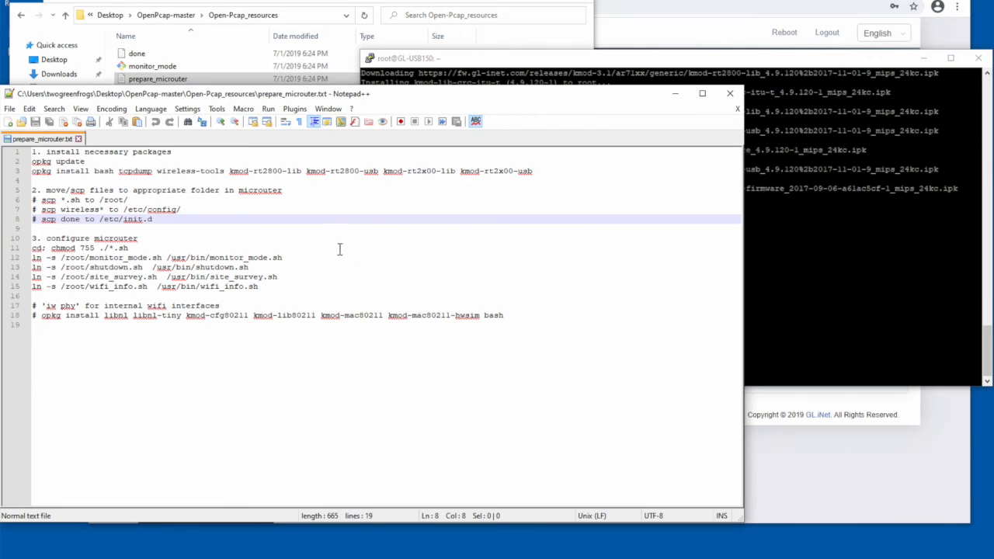
- Copy the chmod 755 line and the four ln -s lines from the notes and run them in the PuTTY terminal
left_click(340, 249)
left_click_drag(264, 287, 21, 246)
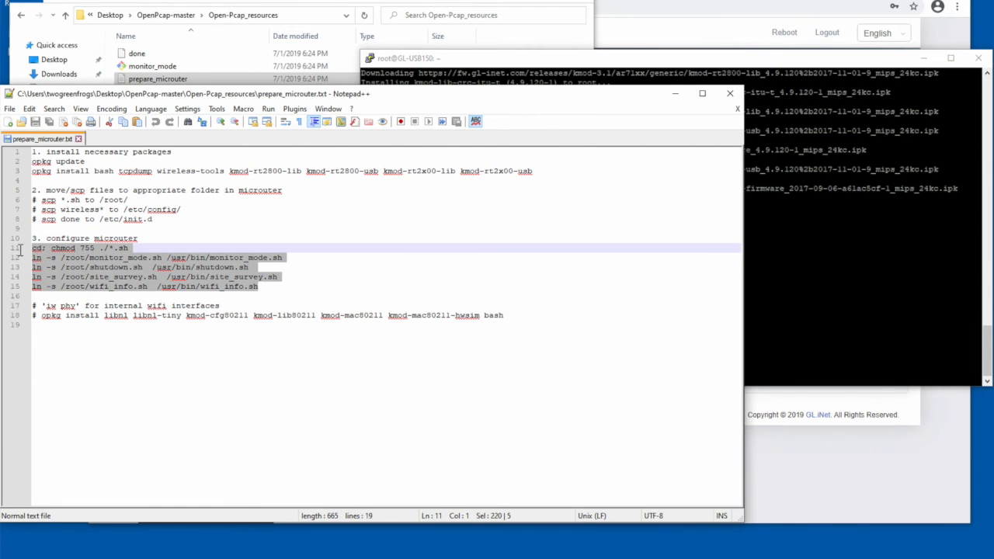
right_click(60, 261)
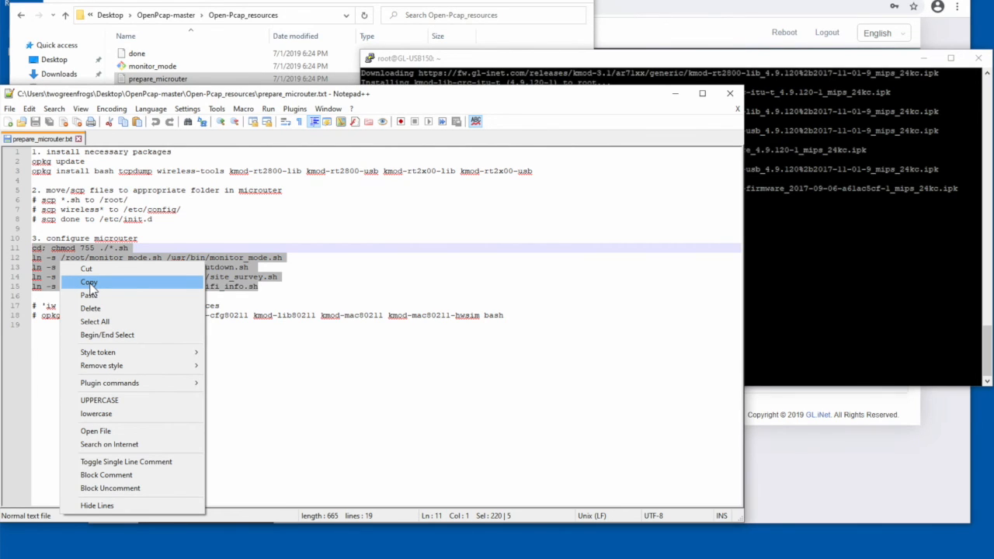
left_click(90, 282)
left_click(815, 284)
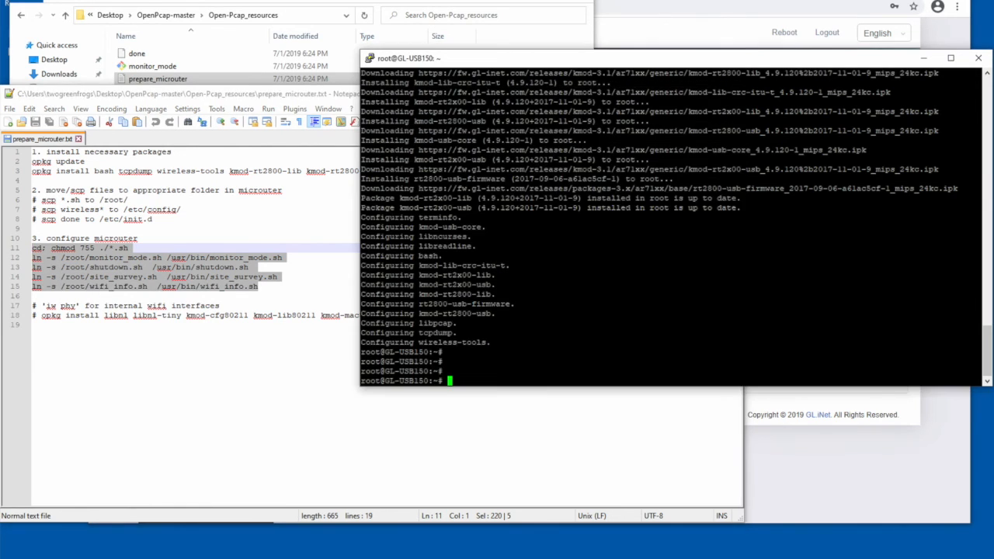
right_click(815, 283)
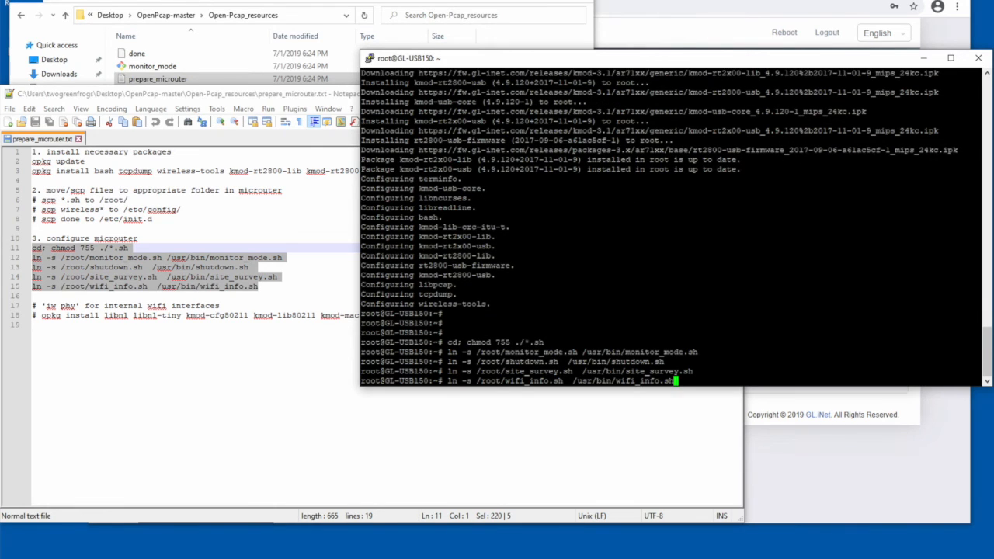
key("Return")
key("Return")
key("Return")
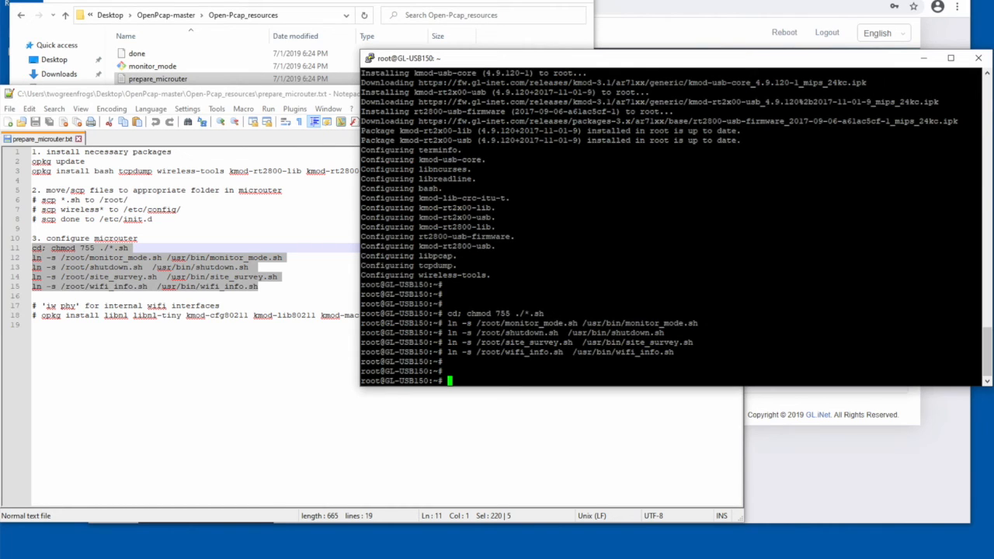
- Reboot the router with "sync; reboot", dismiss the connection error and close the terminal
type("sync; reboot")
key("Return")
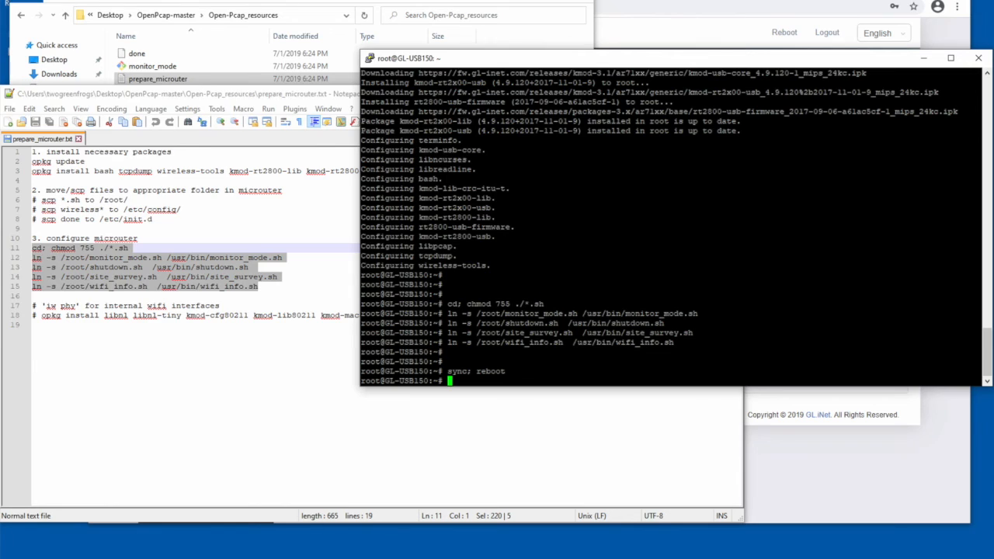
left_click(249, 1)
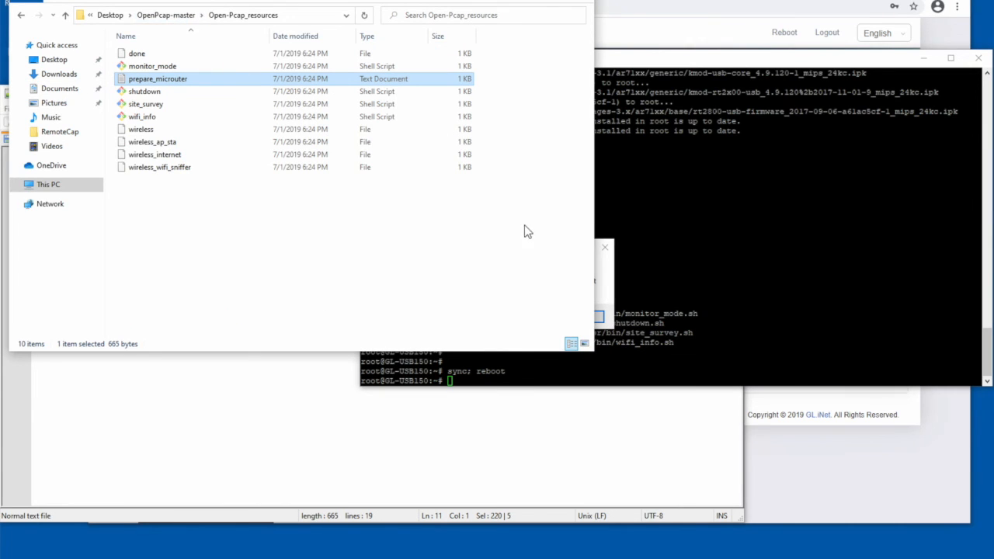
left_click(601, 277)
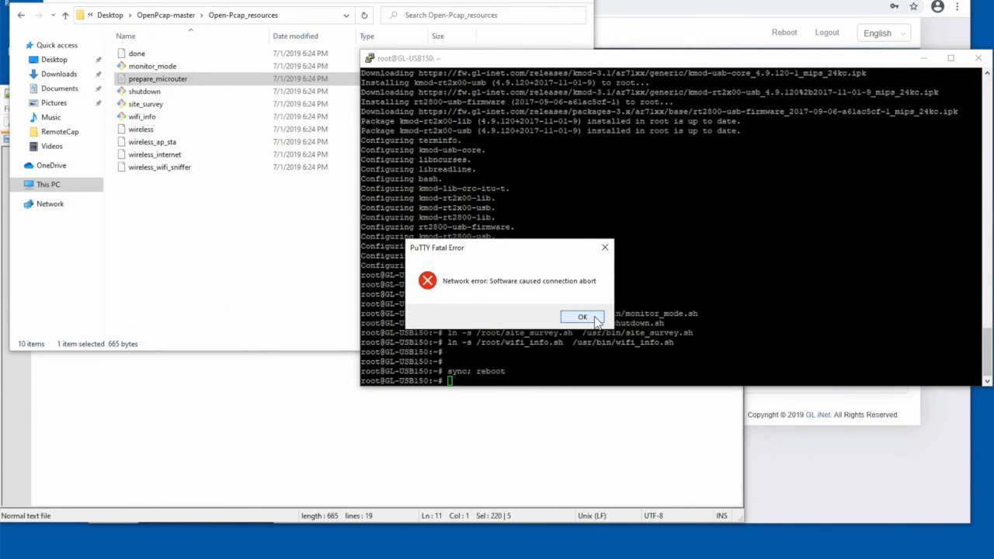
left_click(582, 318)
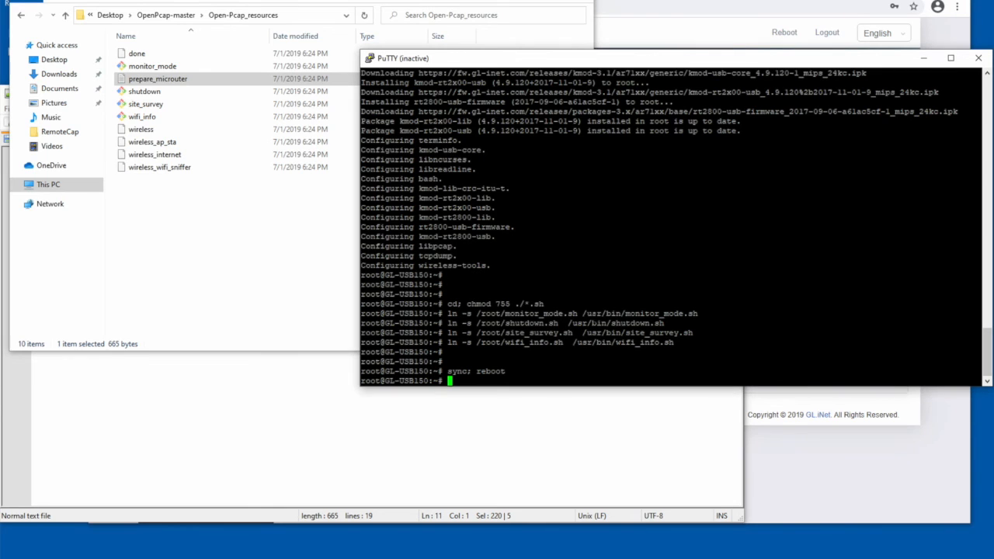
left_click(978, 60)
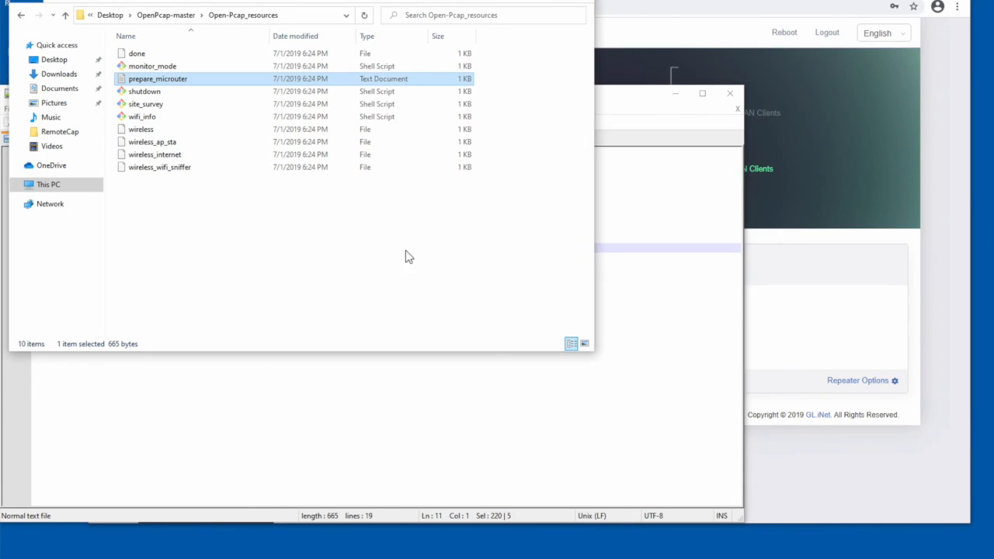
- Launch the OpenPcap application from the dist folder of OpenPcap-master
left_click(375, 258)
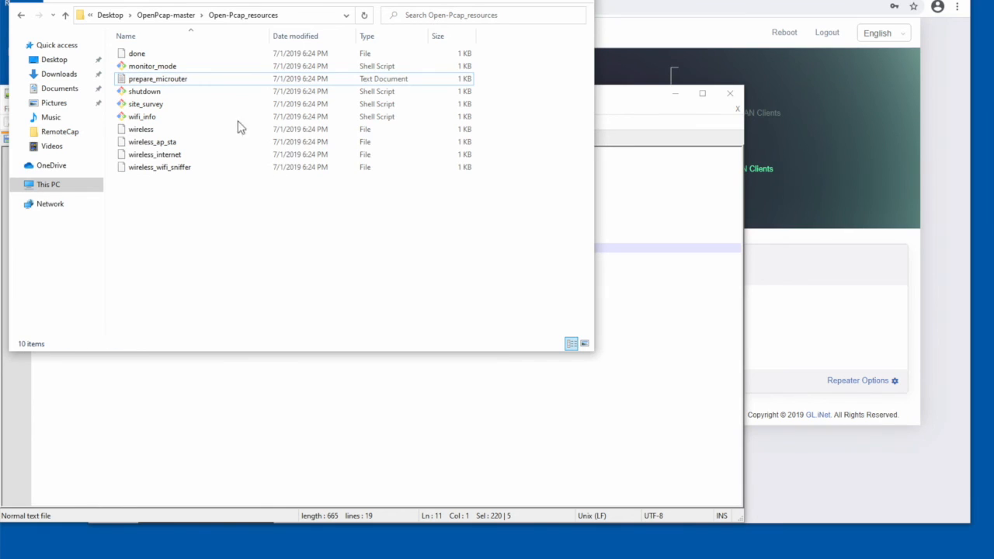
left_click(162, 17)
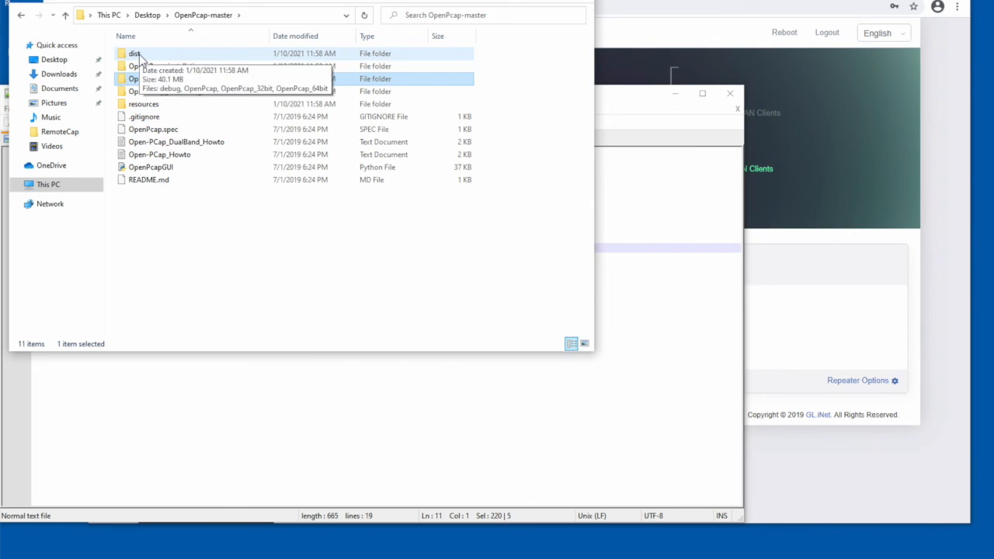
double_click(140, 55)
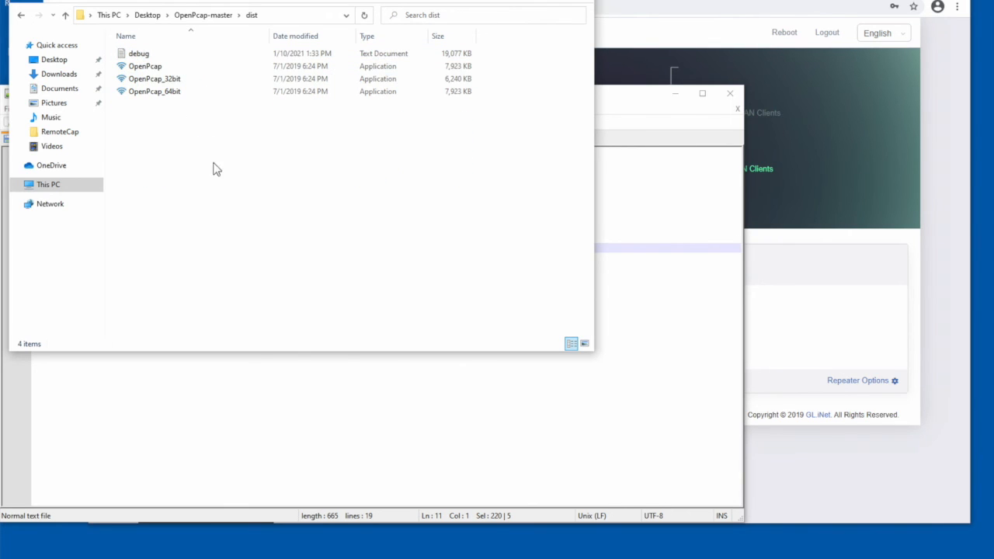
double_click(153, 68)
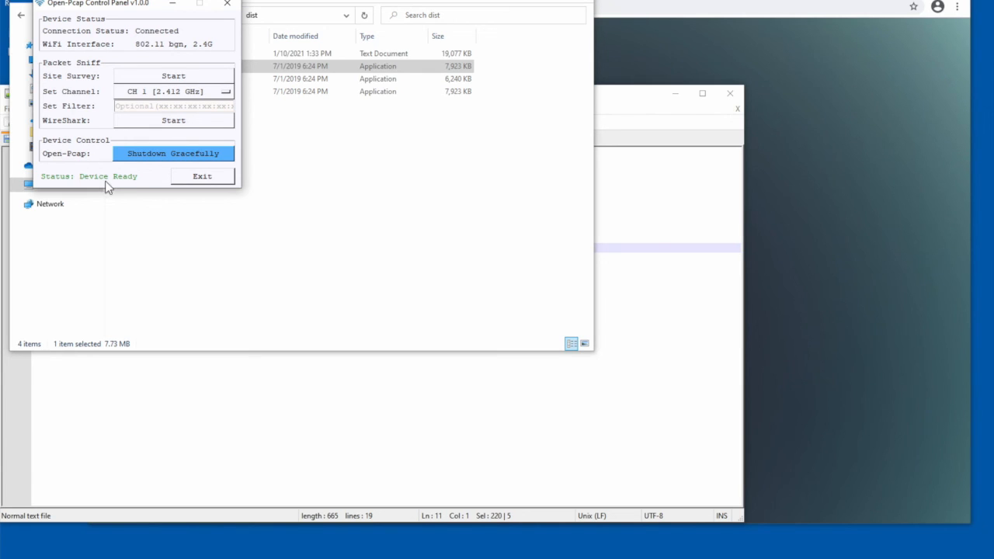
- Set the sniffing channel to CH 11 [2.462 GHz] and start the Wireshark capture from the Open-Pcap control panel
left_click(194, 96)
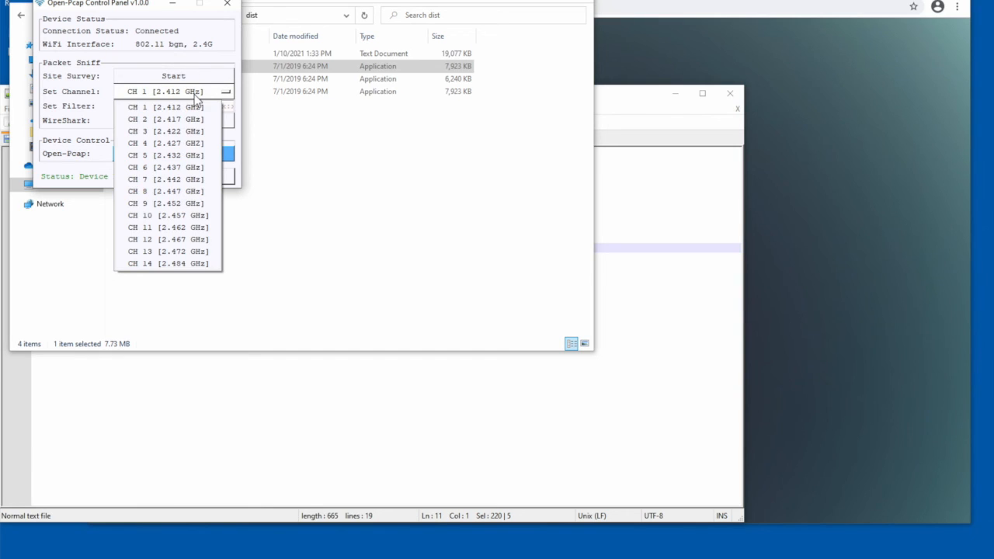
left_click(185, 228)
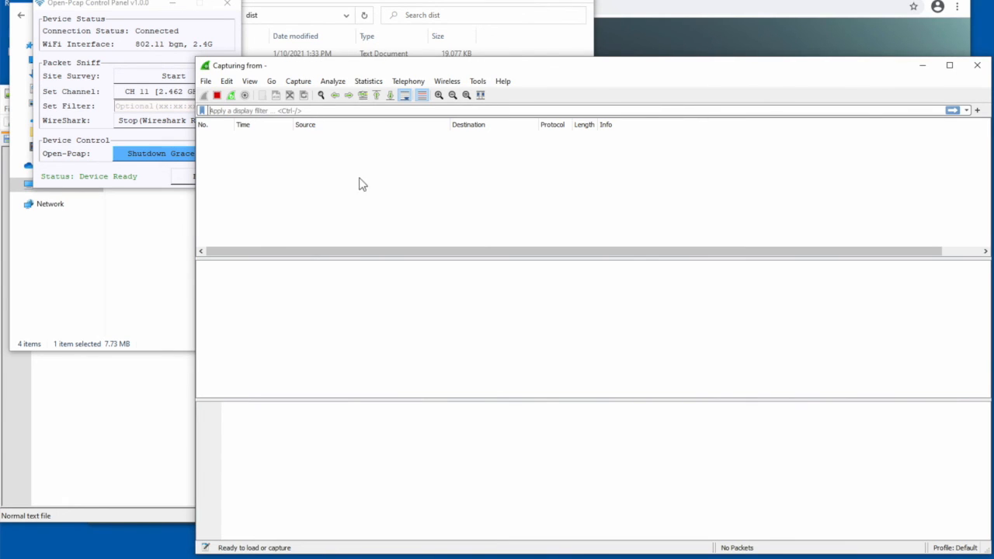
- Select a captured beacon frame and expand its 802.11 radio information to examine the channel
left_click(336, 192)
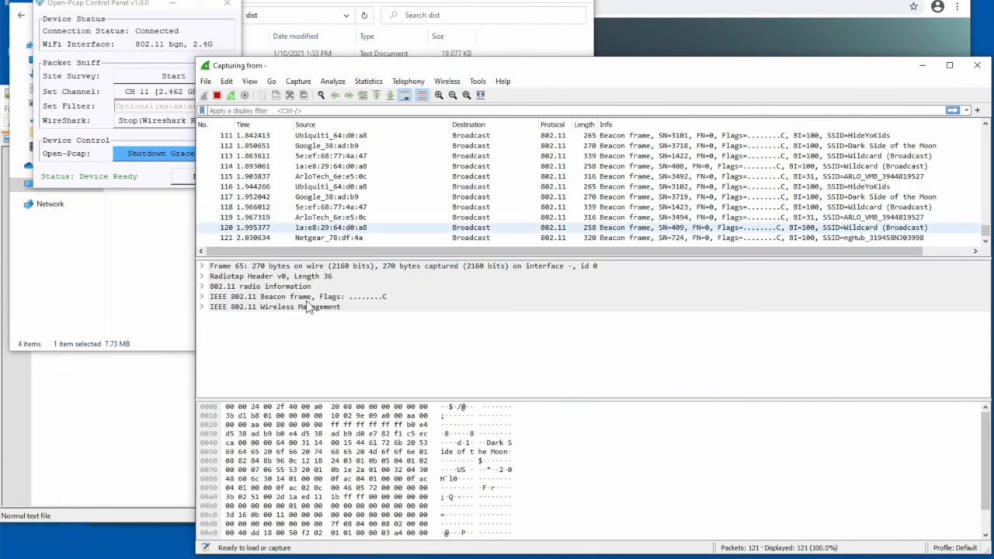
left_click(202, 286)
left_click(260, 326)
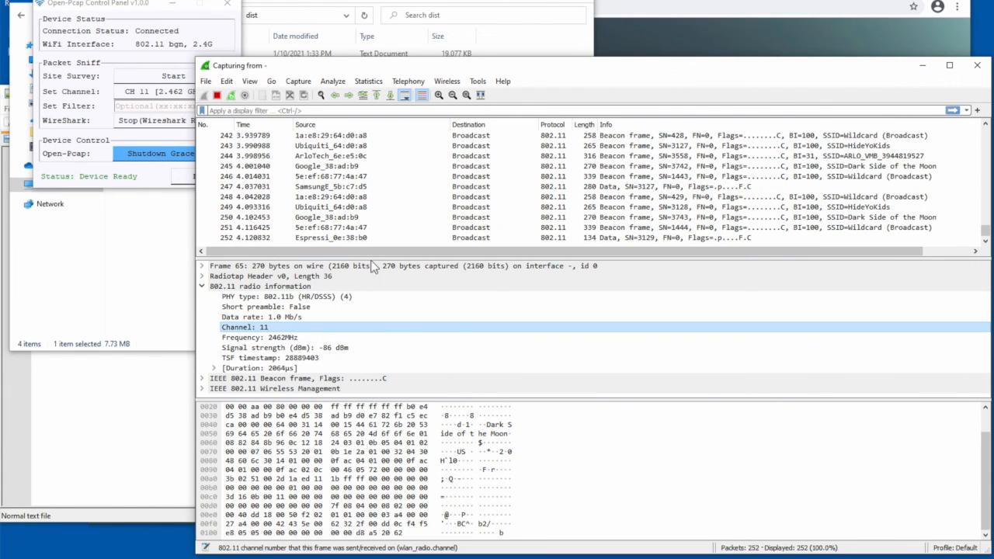
- Stop the running Wireshark capture and quit without saving the captured packets
left_click(981, 68)
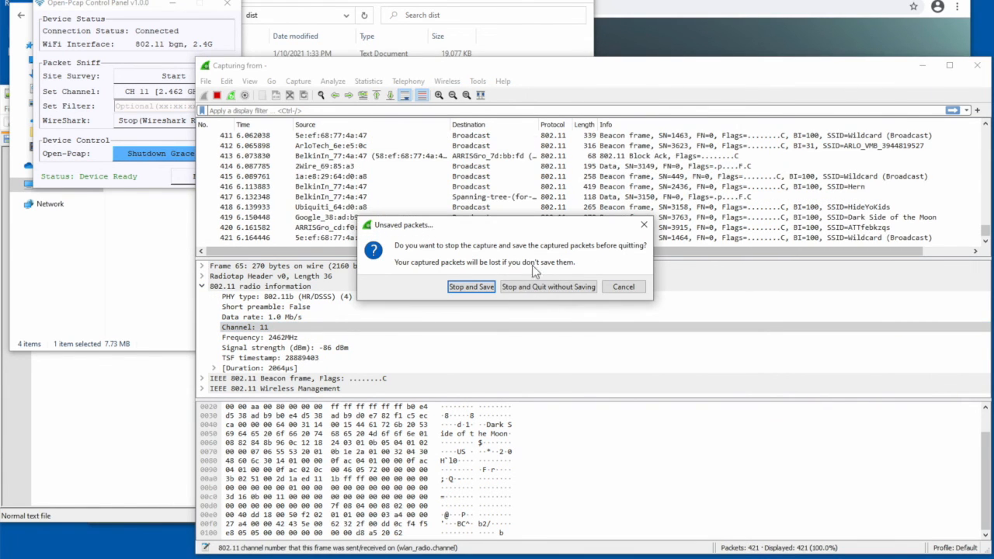
left_click(526, 288)
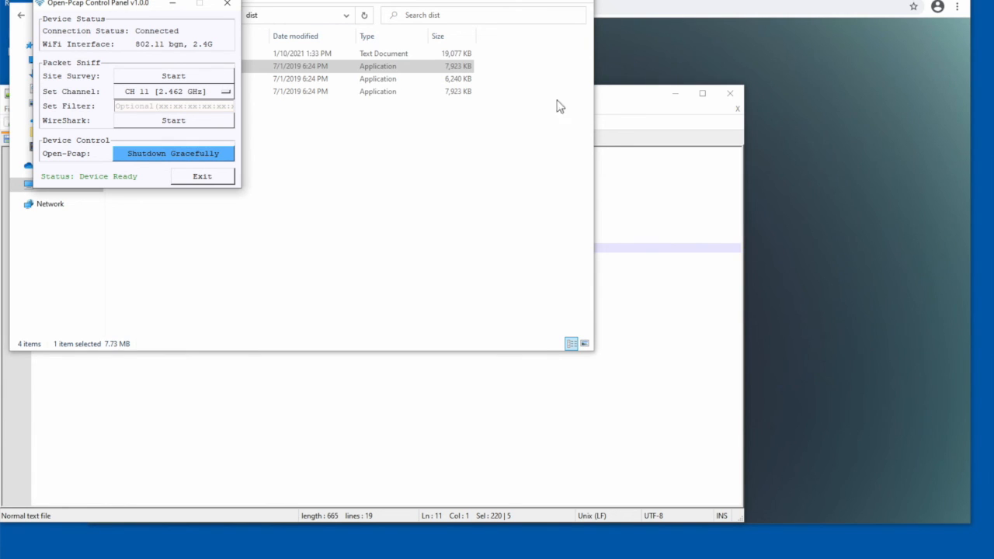
- Switch to the eBay page in the browser and open the same seller's Dual Band WiFi sniffer listing
left_click(834, 175)
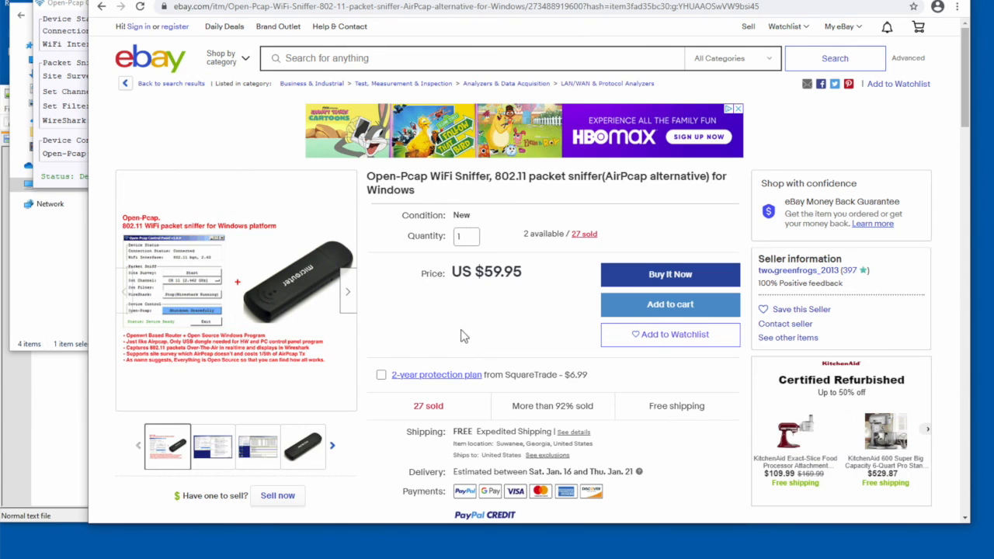
scroll(452, 348, "down", 10)
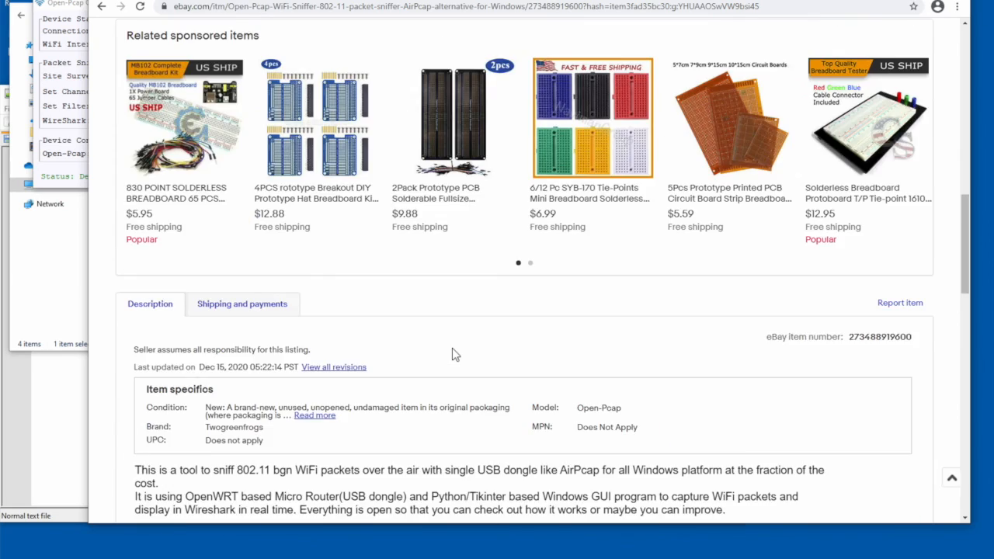
scroll(452, 353, "down", 15)
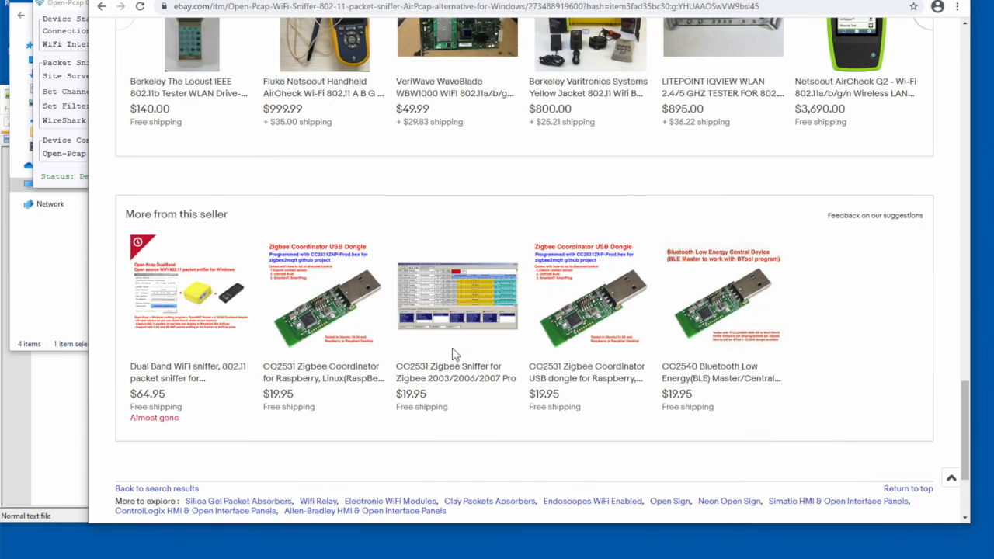
left_click(179, 288)
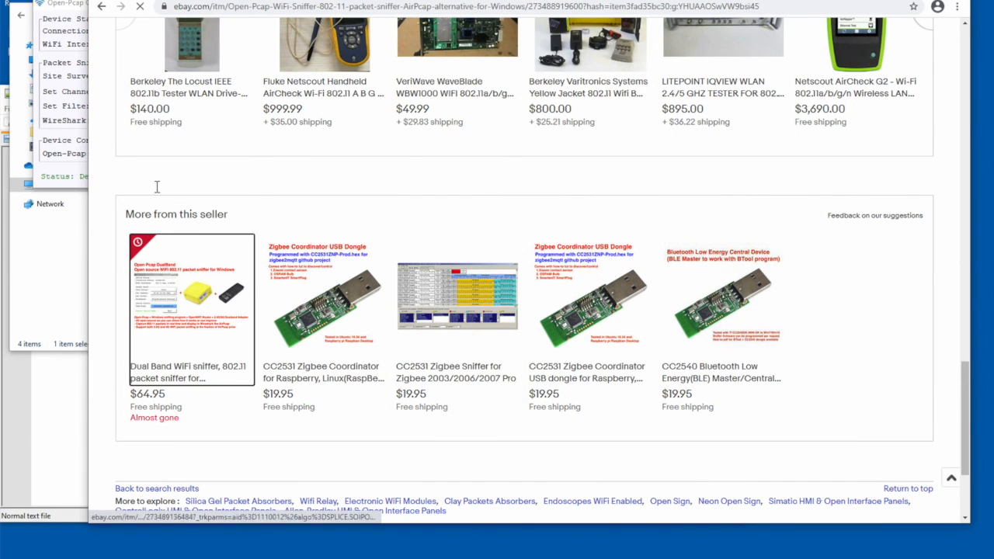
- Examine the channel choices in the Open-Pcap control panel, then enlarge the Dual Band listing's product image for comparison
left_click(59, 159)
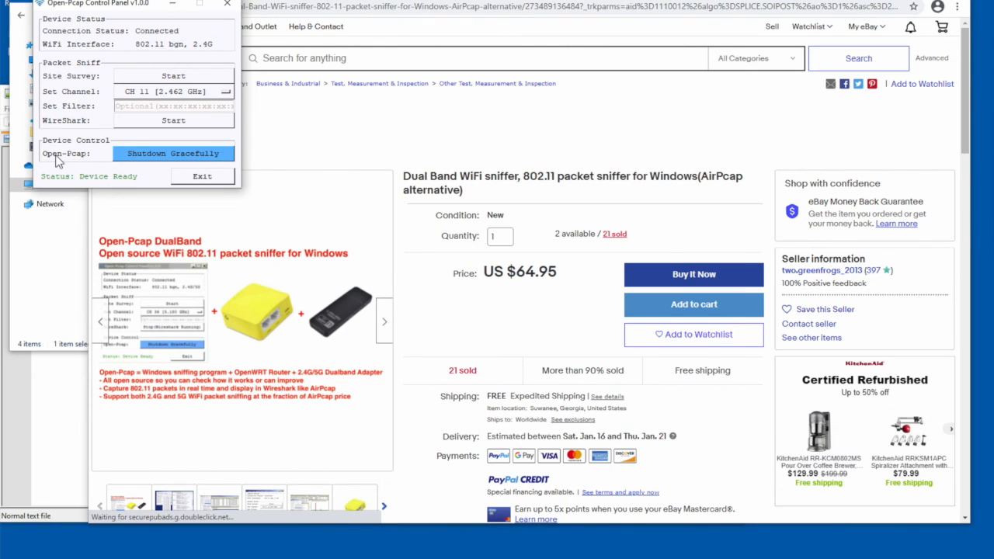
left_click(194, 95)
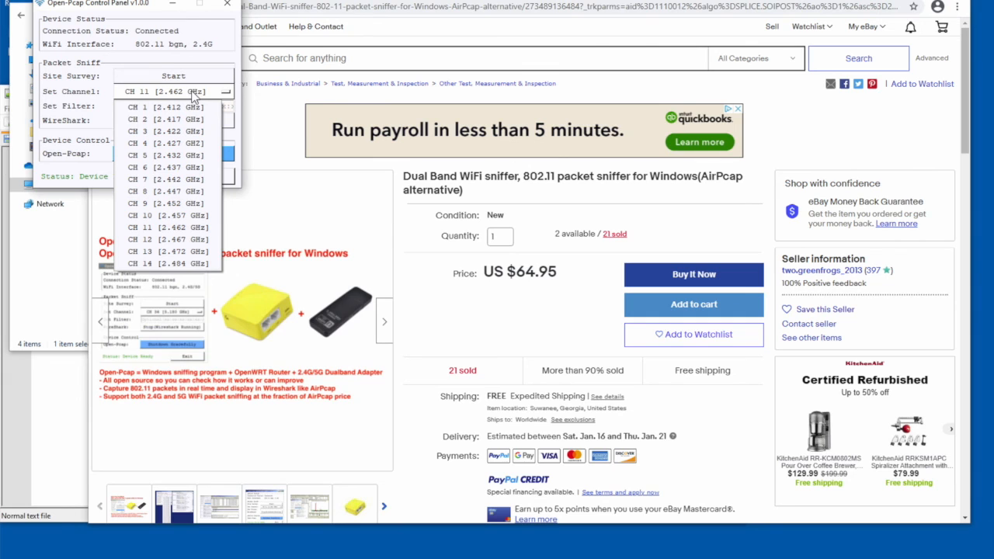
left_click(421, 307)
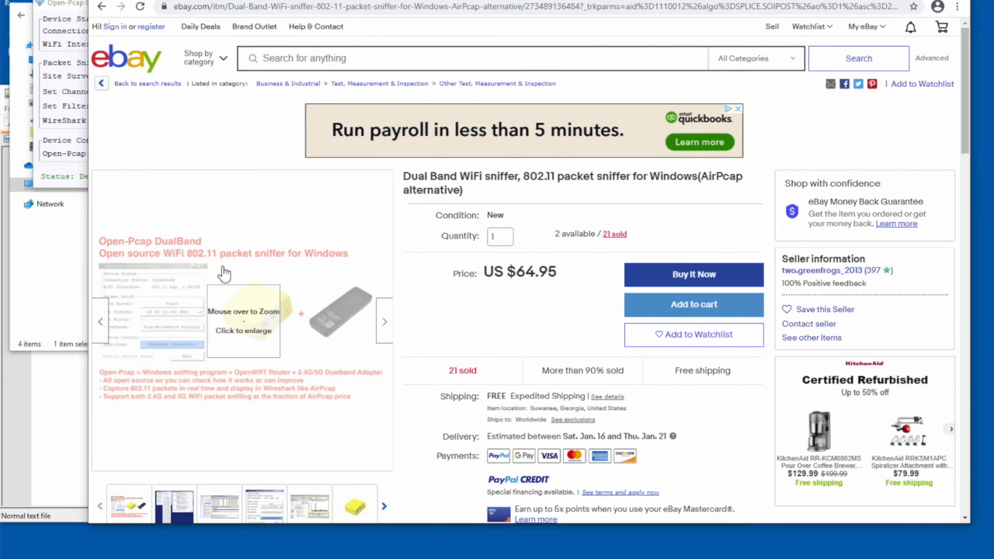
mouse_move(223, 272)
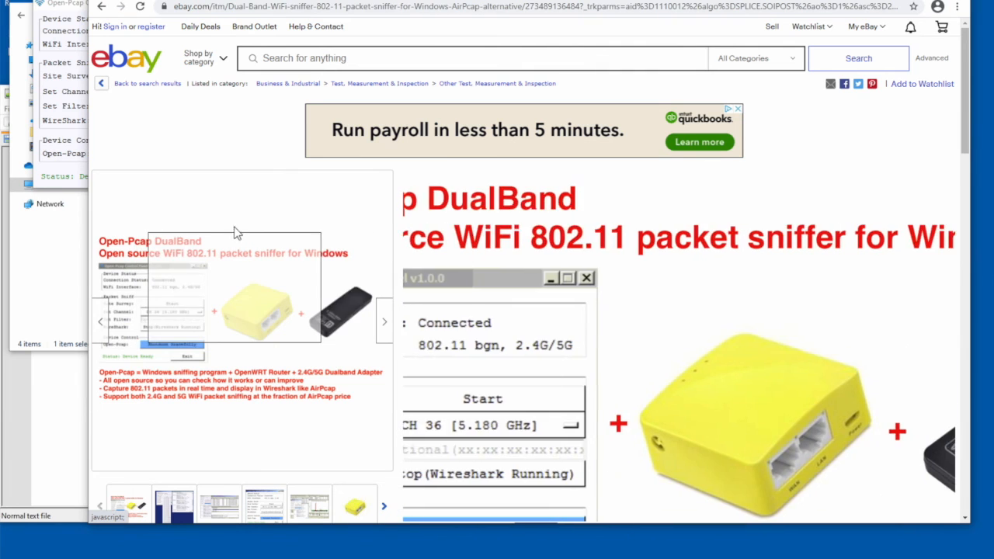
- Open the prepare_mt300nv2 text file from the Open-Pcap_resources_DualBand folder of OpenPcap-master
left_click(62, 259)
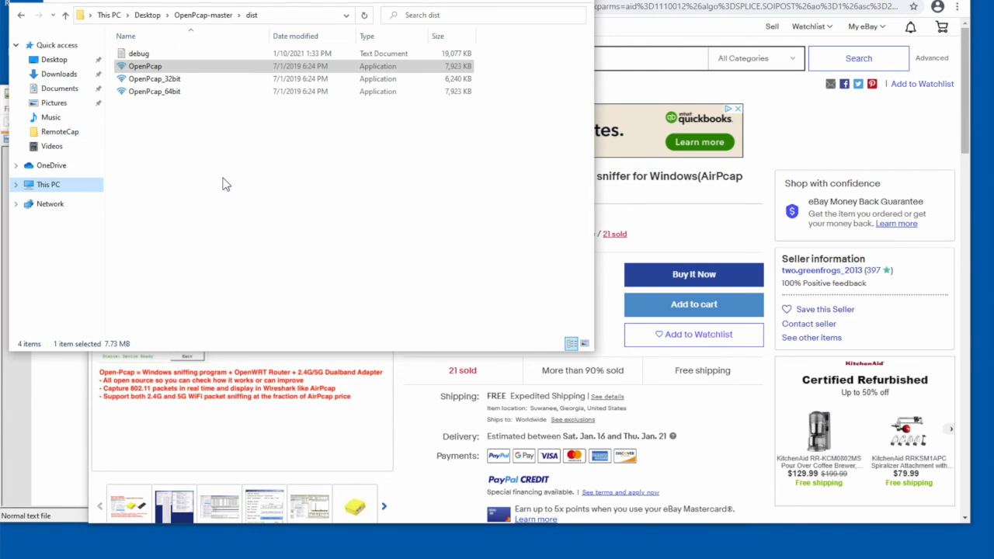
left_click(190, 16)
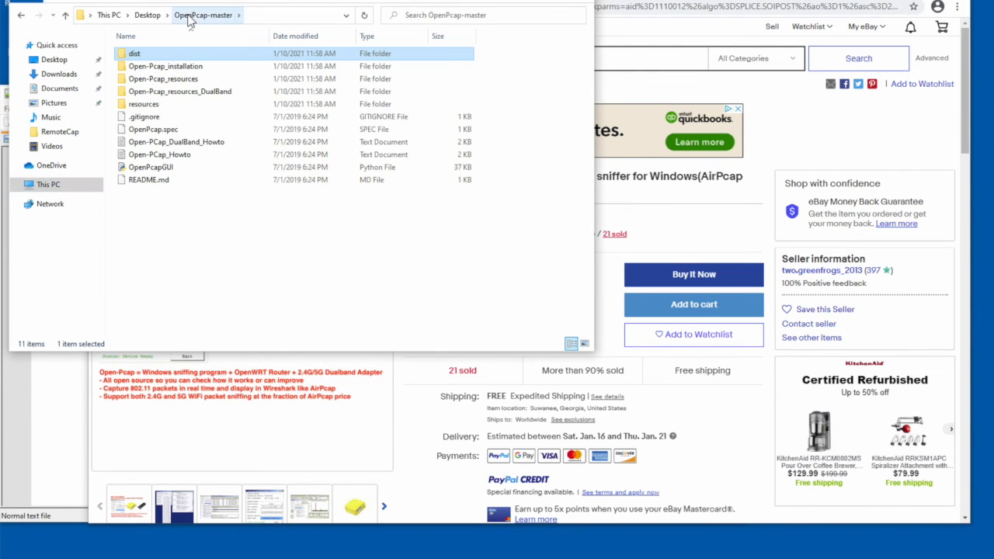
double_click(190, 92)
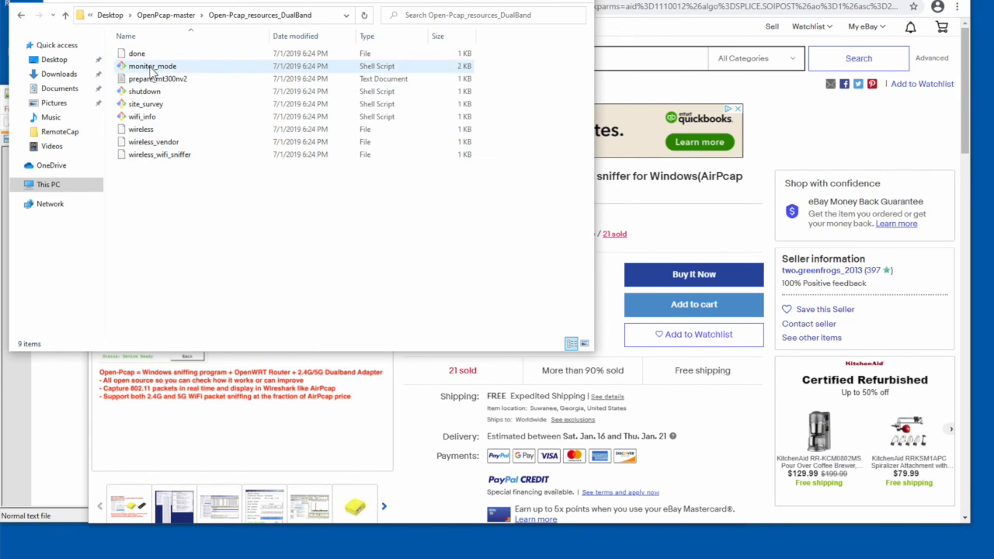
double_click(186, 79)
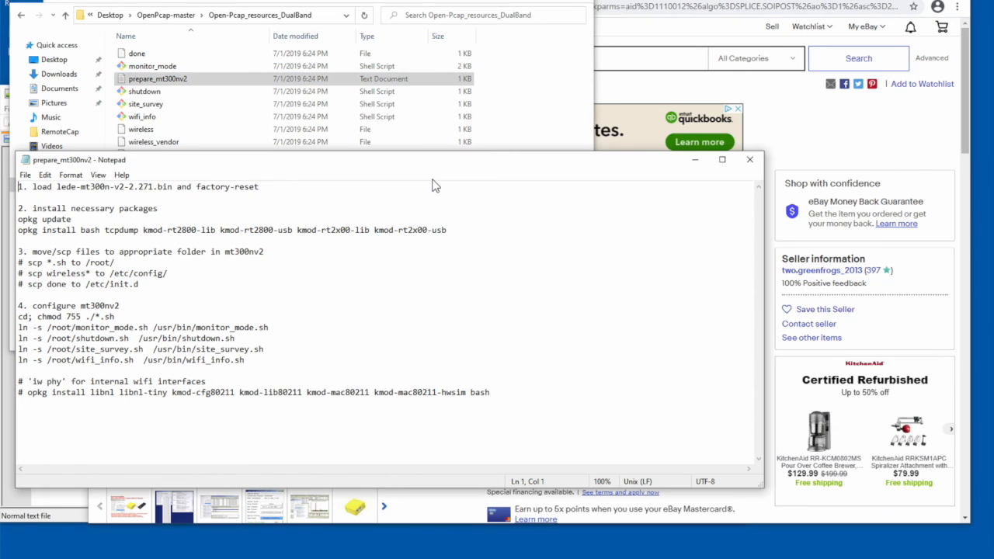